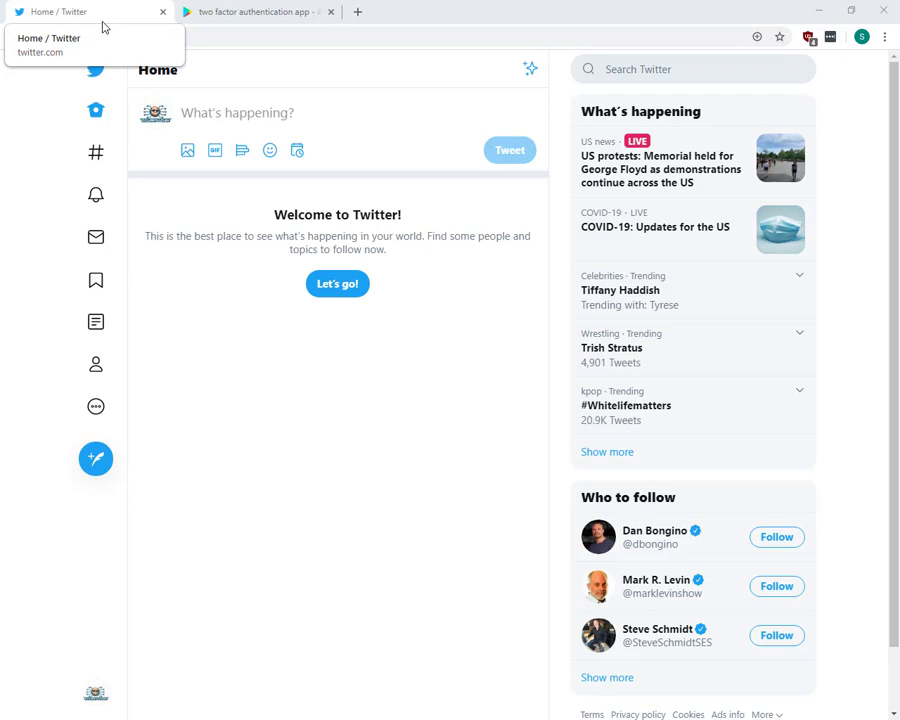
# - Return to Twitter Home, then go to Settings and privacy > Security > Two-factor authentication
pyautogui.click(262, 13)
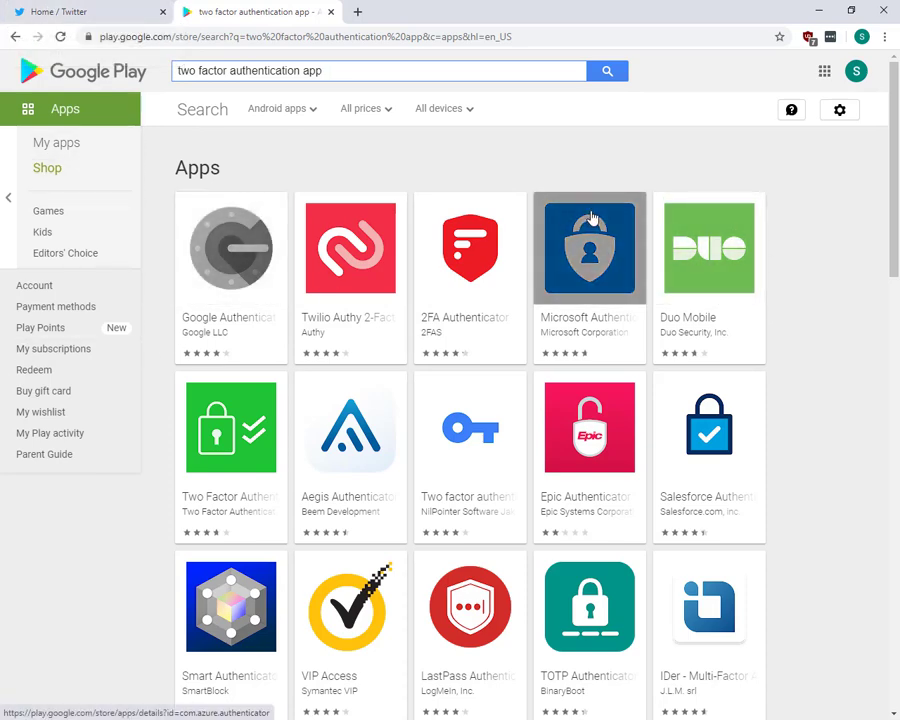
pyautogui.click(66, 10)
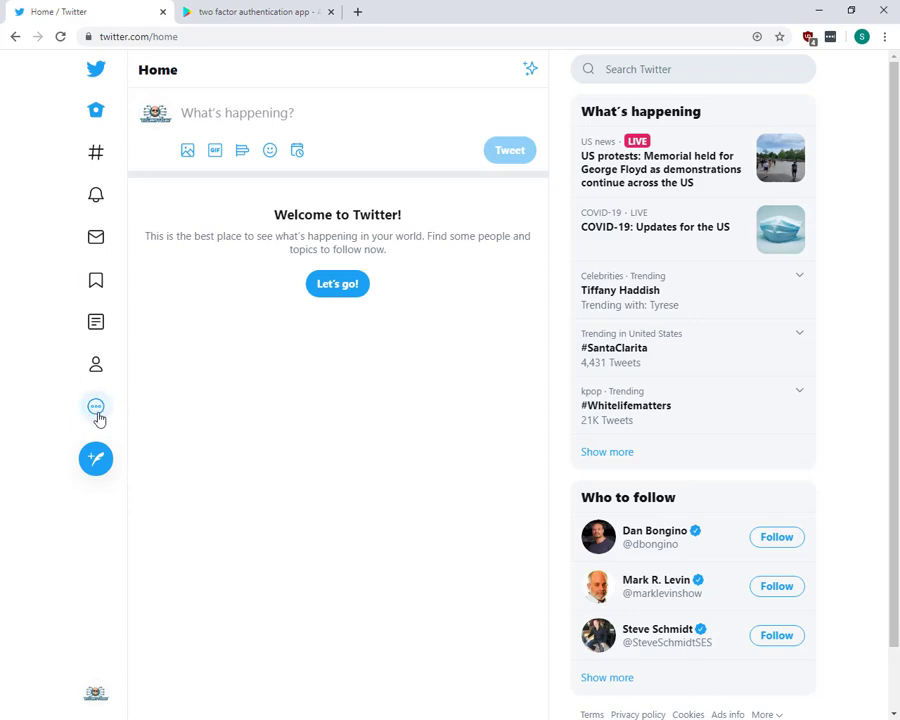
pyautogui.click(96, 412)
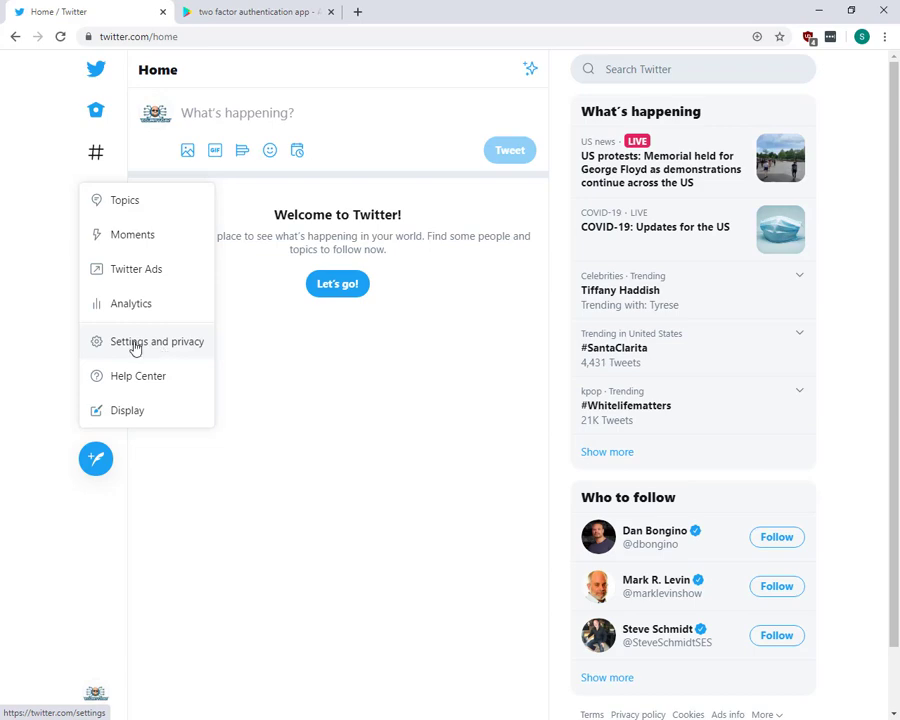
pyautogui.click(183, 352)
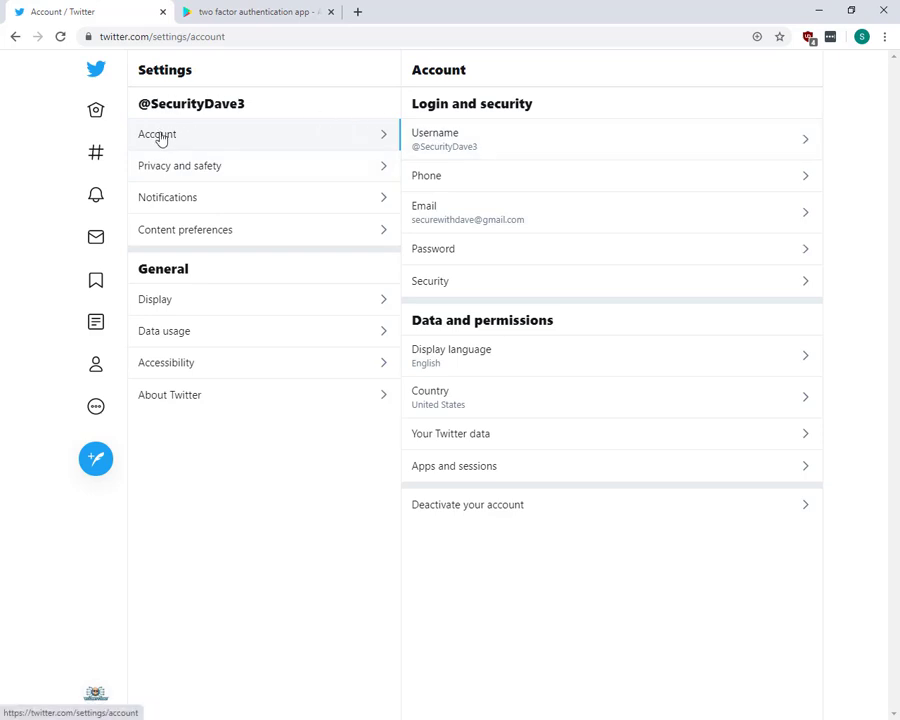
pyautogui.click(453, 292)
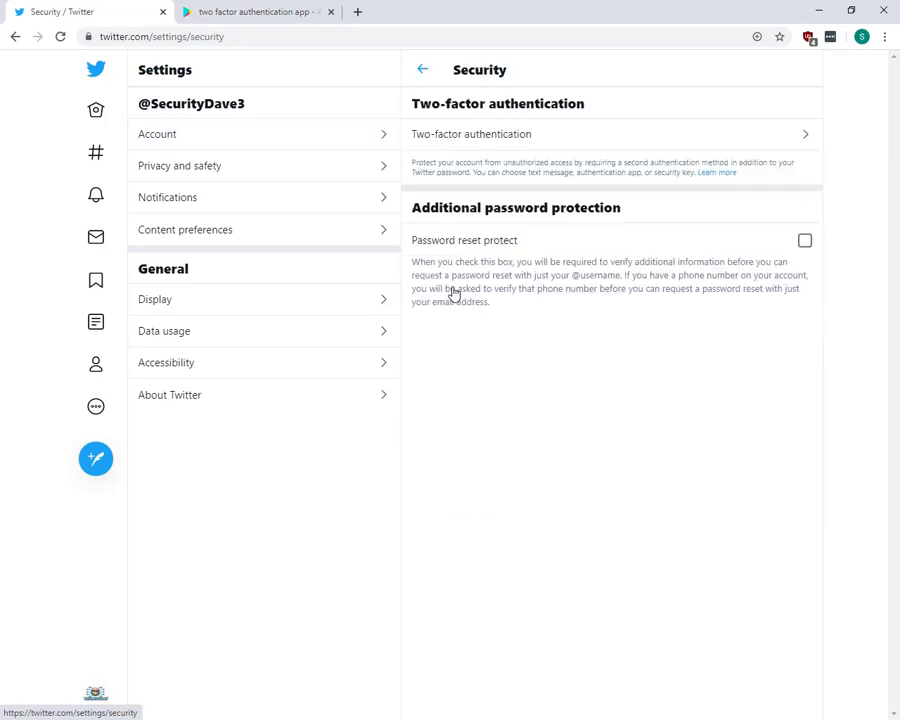
pyautogui.click(490, 143)
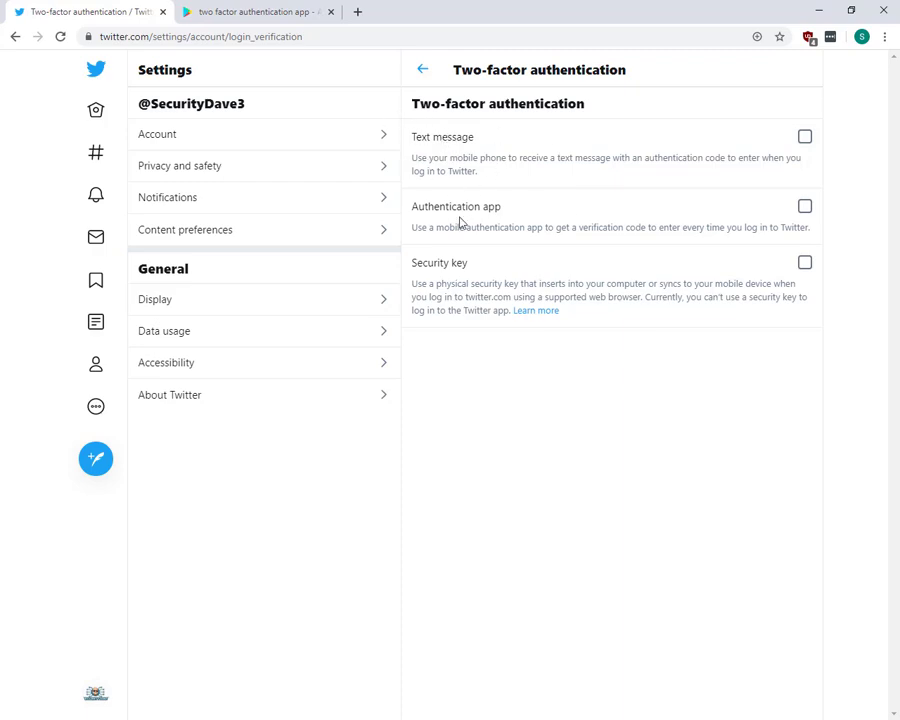
# - Choose Text message as the two-factor method, start setup, and verify with the account password
pyautogui.click(805, 138)
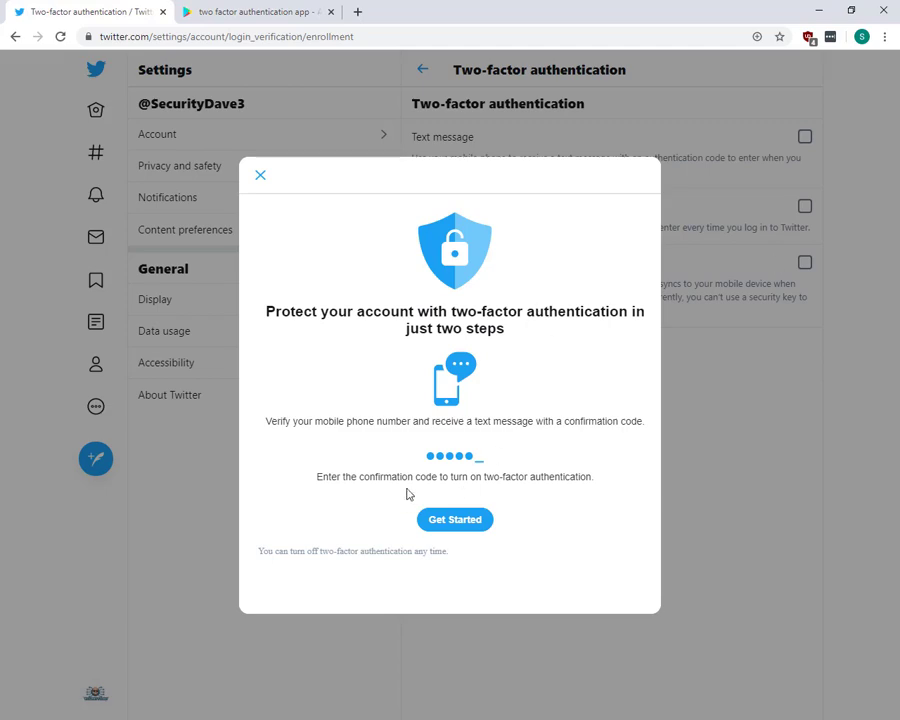
pyautogui.click(458, 523)
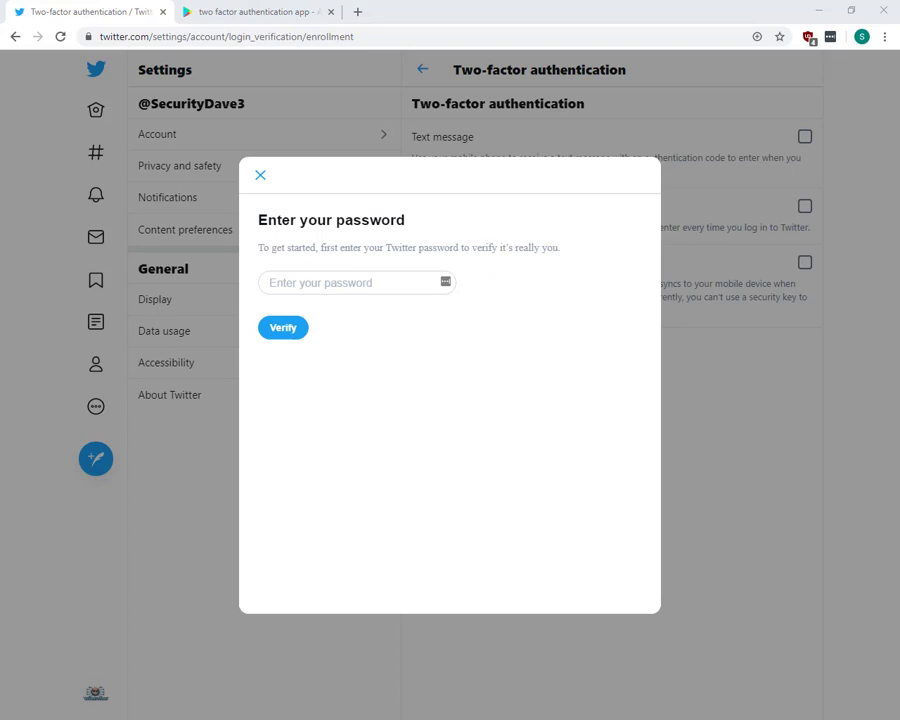
pyautogui.click(311, 287)
pyautogui.hotkey('ctrl', 'v')
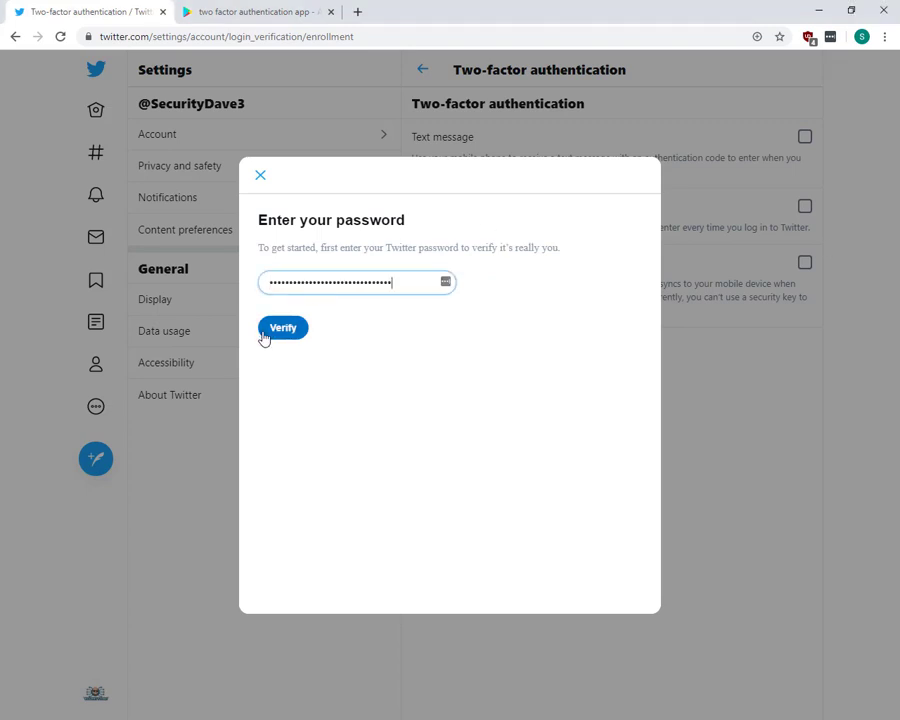
pyautogui.click(279, 333)
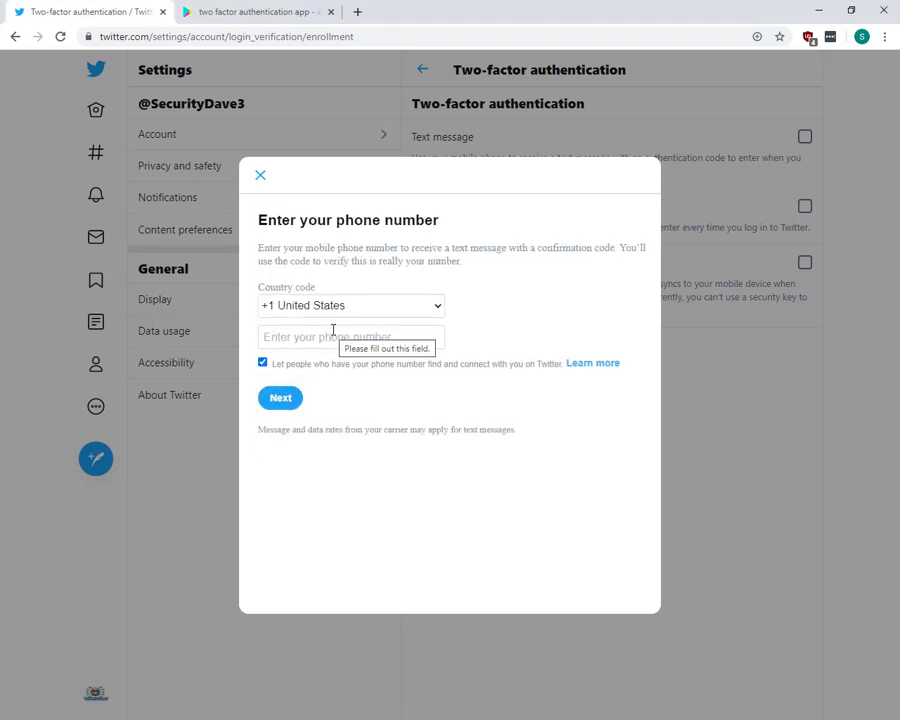
# - Enter the mobile phone number, turn off phone-number discoverability, and request the confirmation code
pyautogui.click(431, 342)
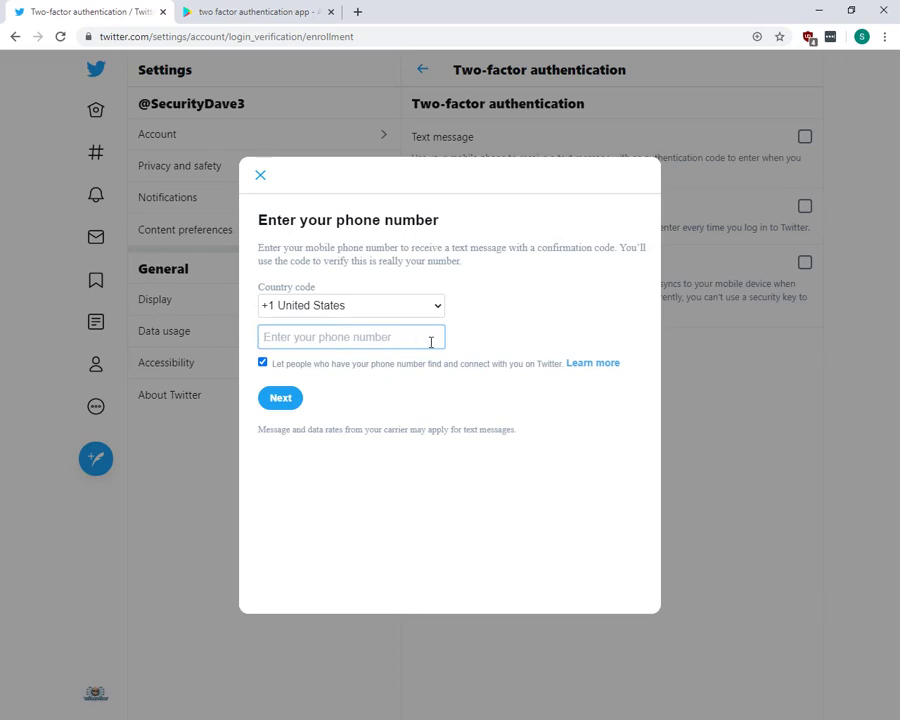
pyautogui.hotkey('ctrl', 'v')
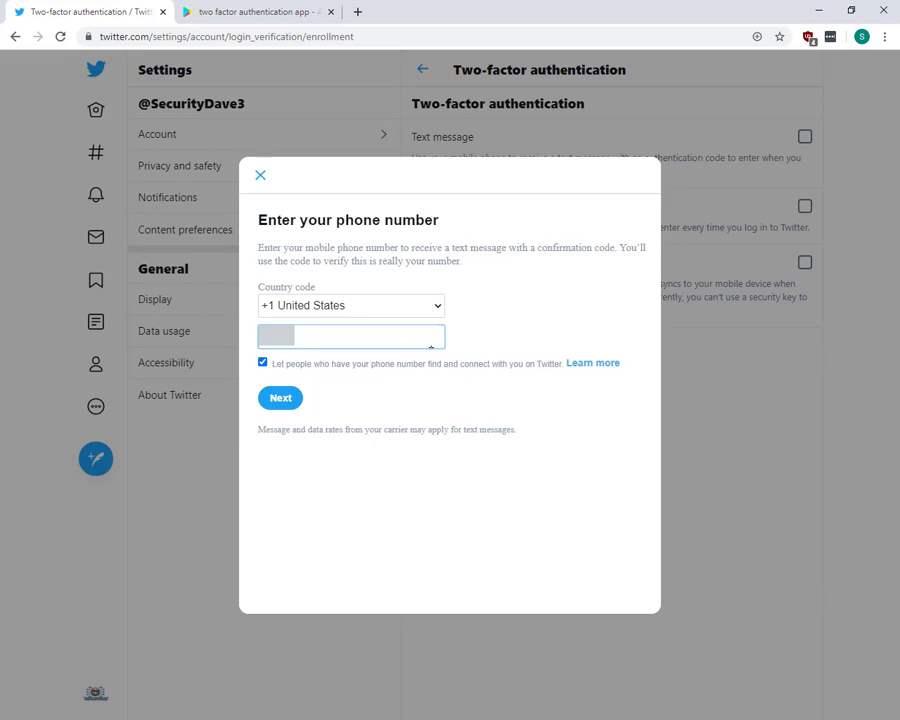
pyautogui.write('***')
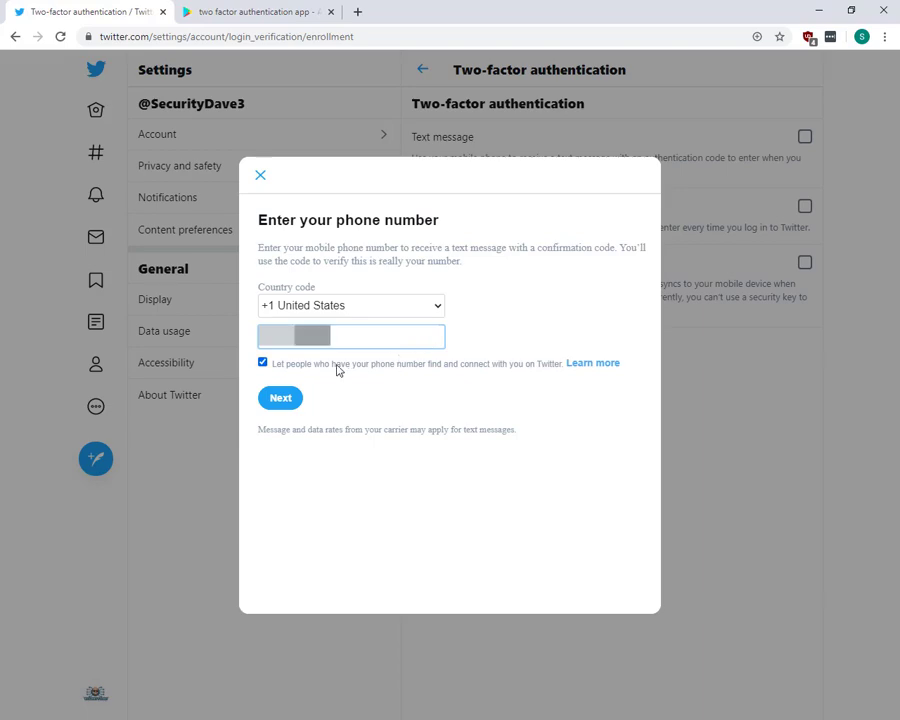
pyautogui.click(262, 363)
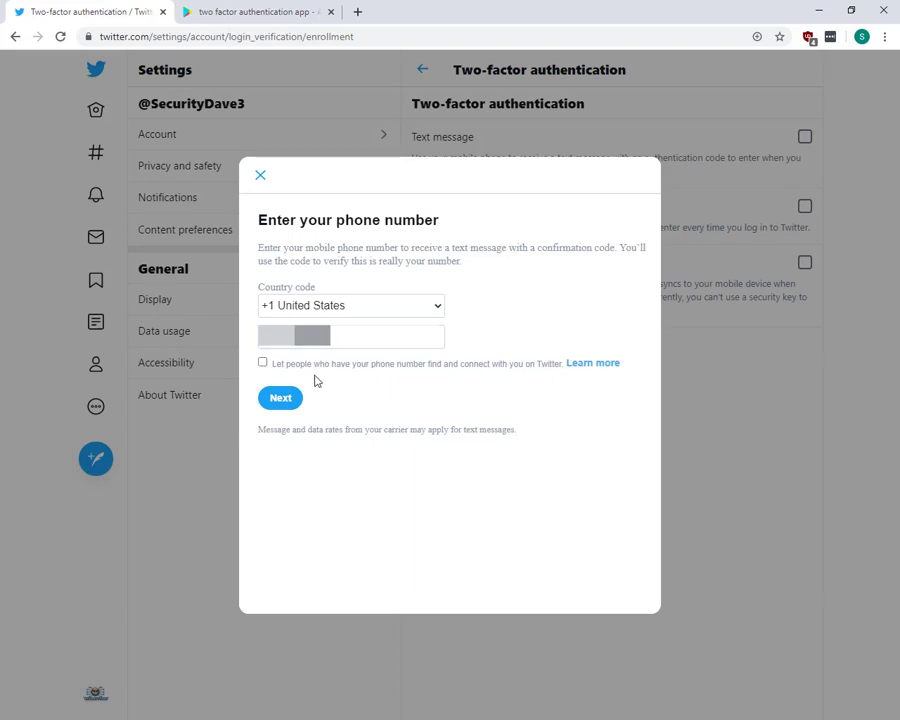
pyautogui.click(279, 400)
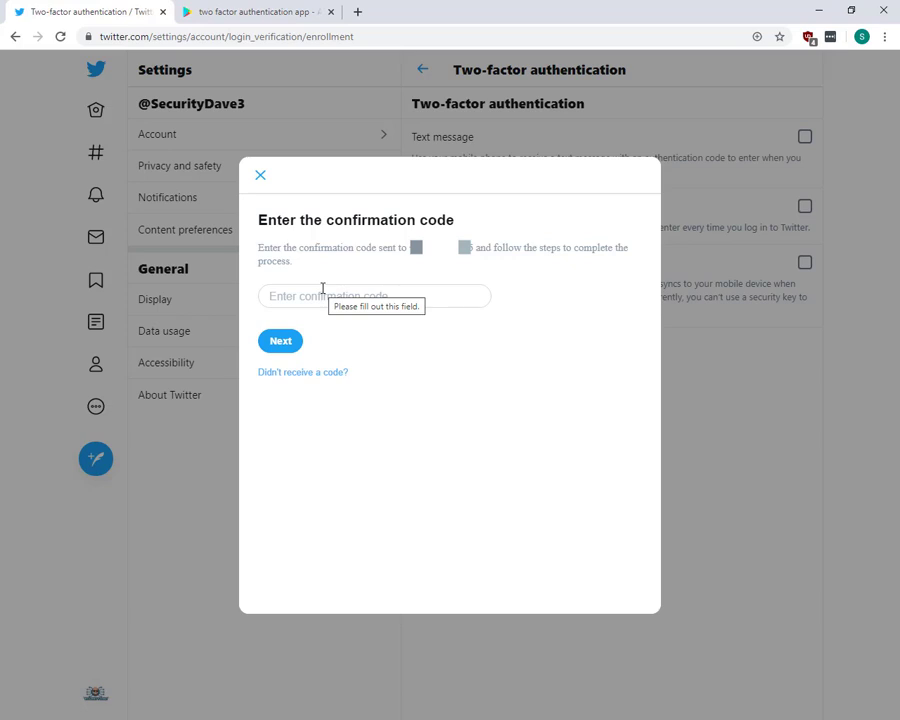
# - Submit the texted confirmation code and dismiss the backup code screen
pyautogui.click(355, 300)
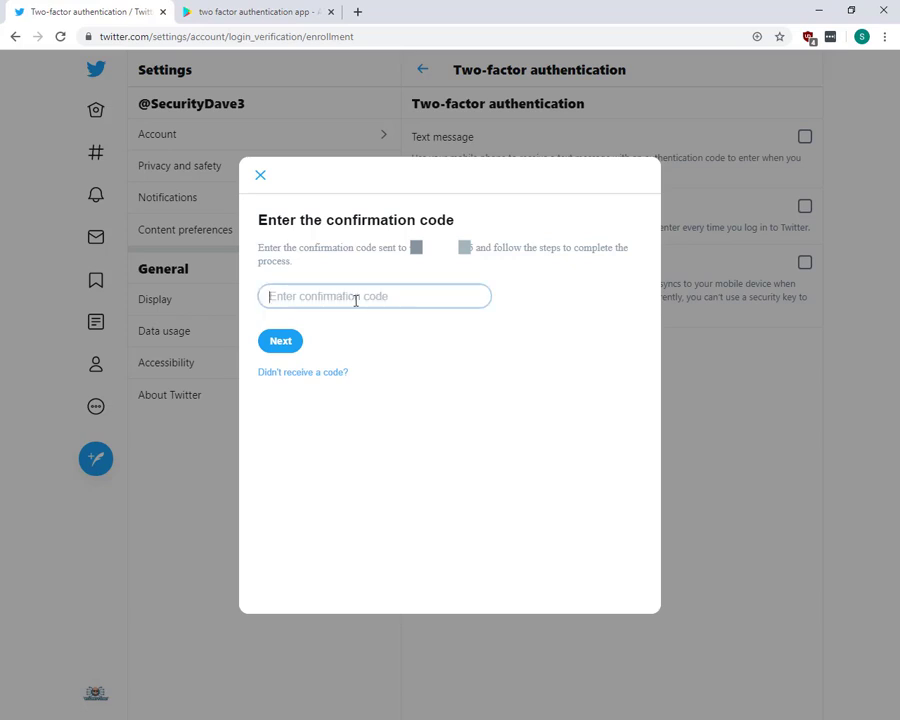
pyautogui.click(282, 342)
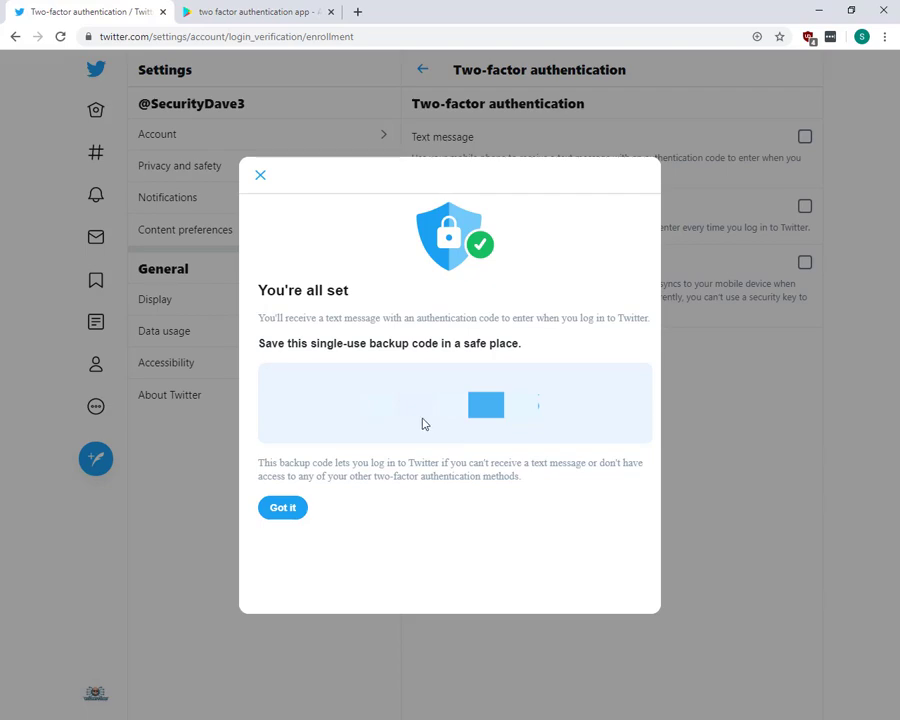
pyautogui.click(295, 509)
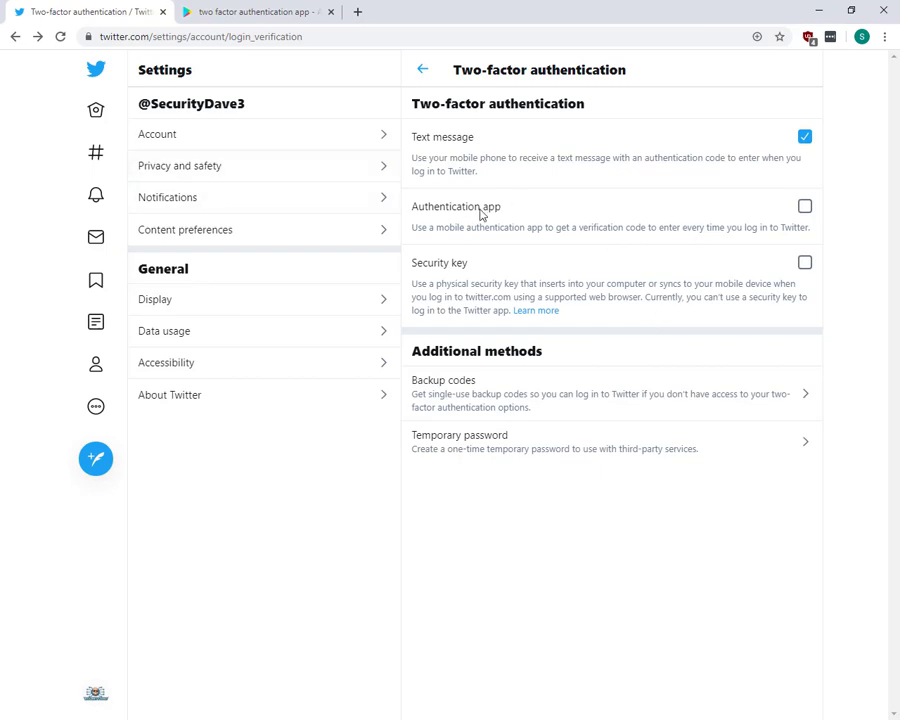
pyautogui.click(247, 11)
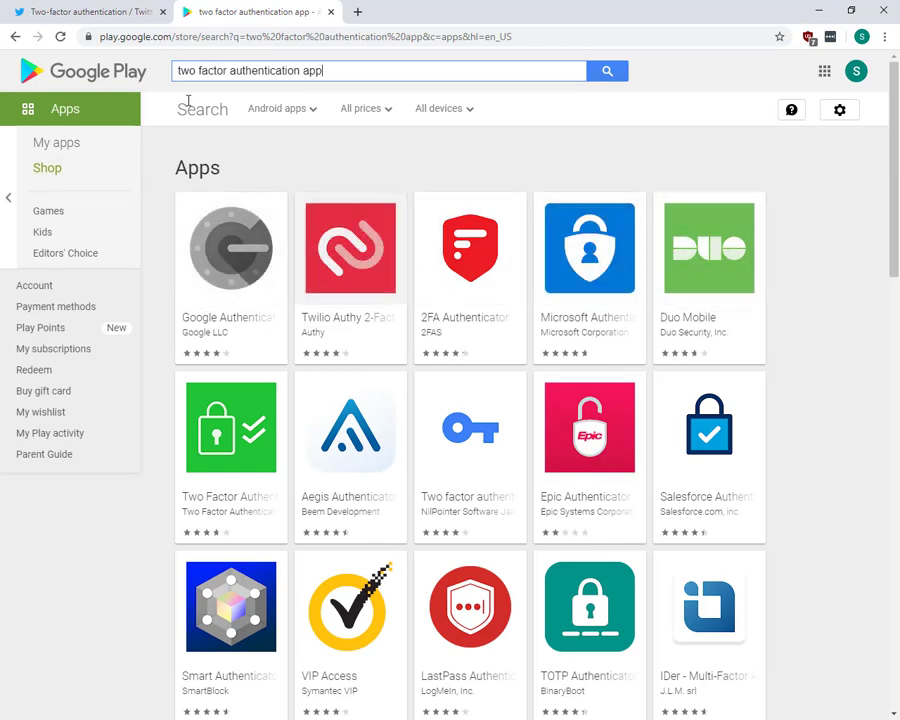
pyautogui.click(114, 11)
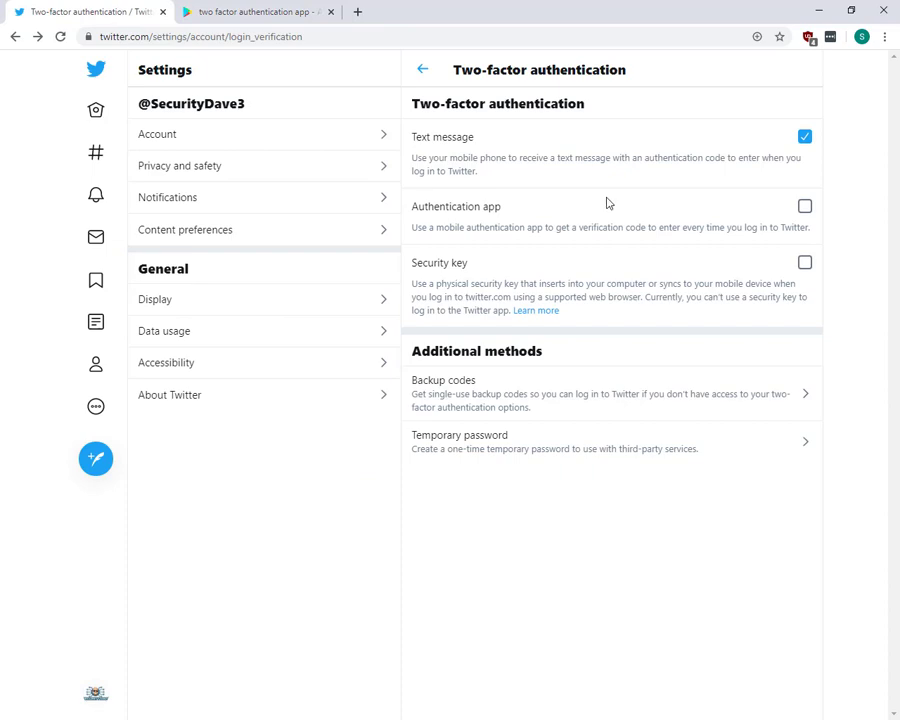
# - Enable the Authentication app option and continue past the QR code after scanning it
pyautogui.click(803, 211)
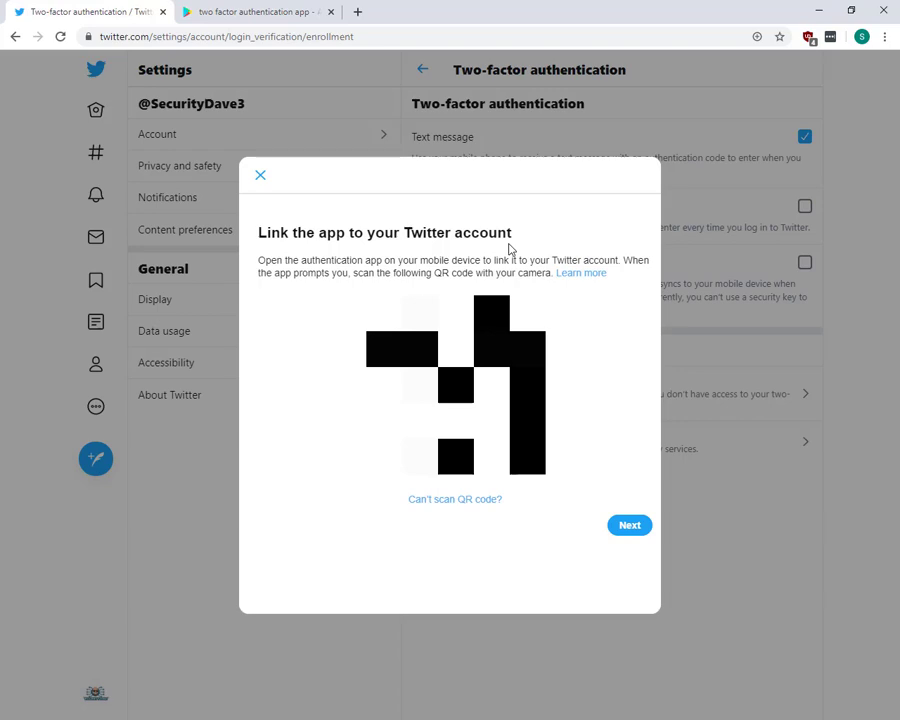
pyautogui.click(628, 526)
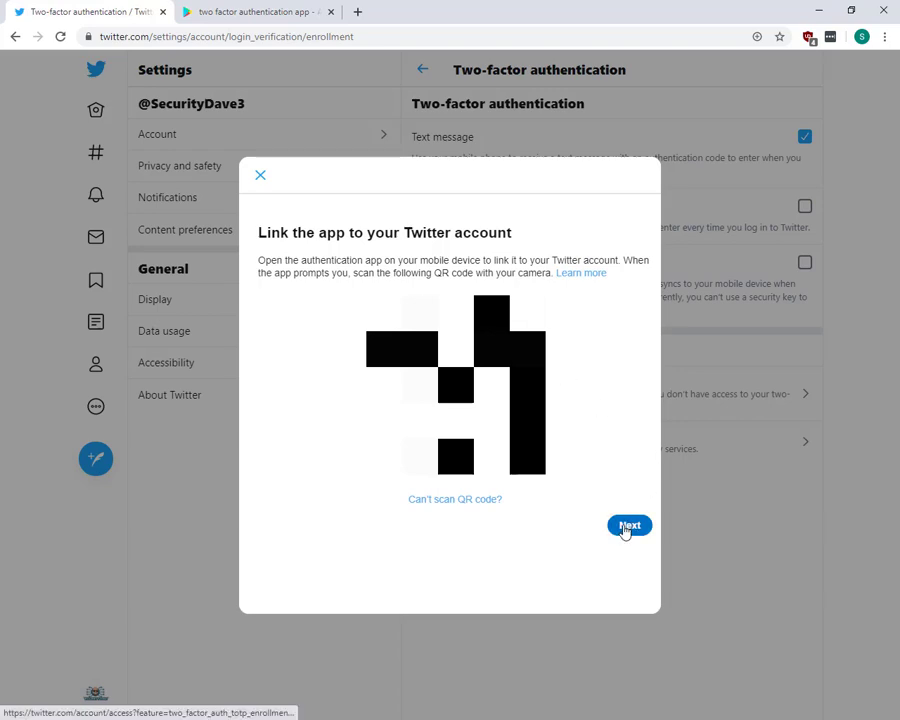
# - Enter the authenticator app's verification code and finish the authentication-app setup
pyautogui.click(386, 321)
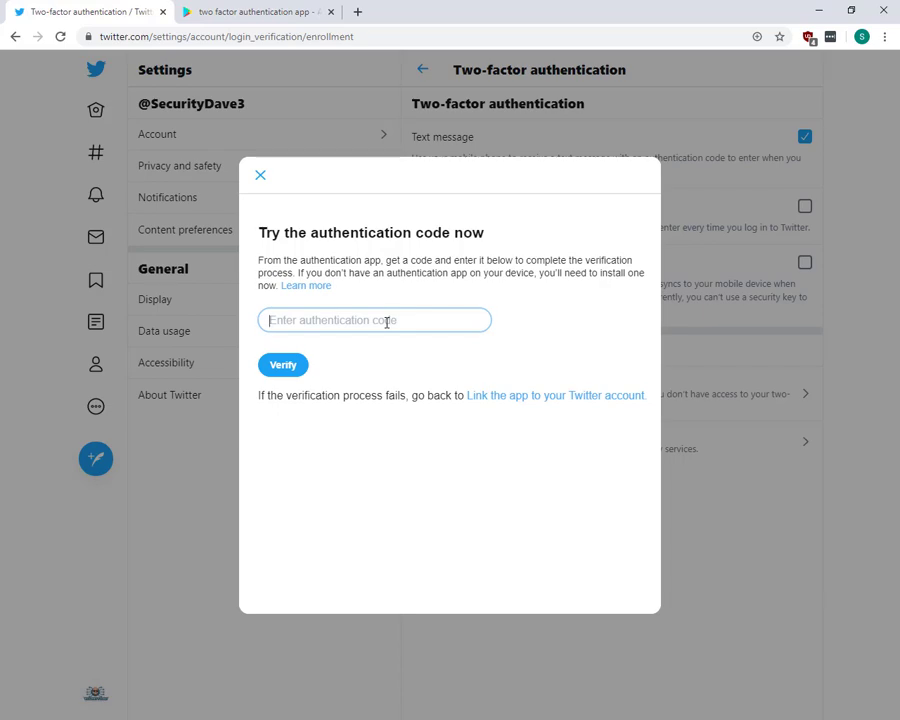
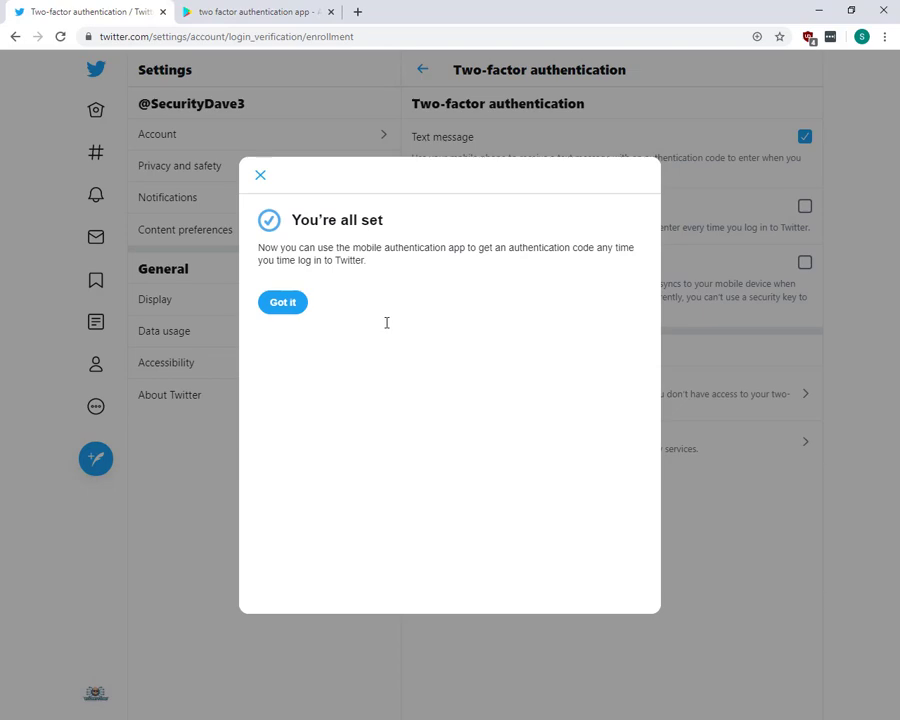
pyautogui.click(285, 309)
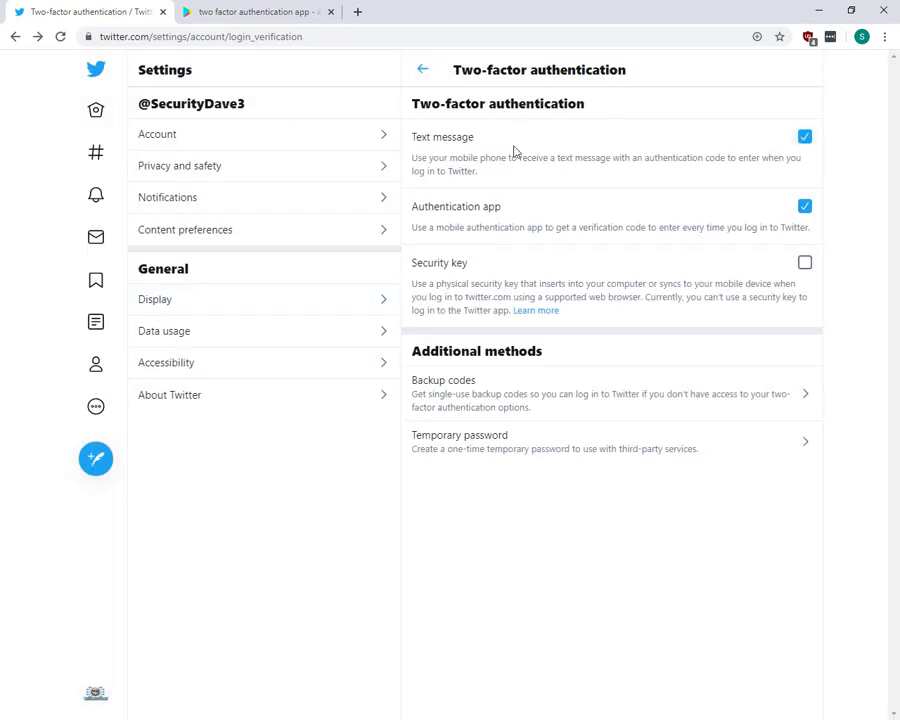
pyautogui.moveTo(434, 206); pyautogui.dragTo(490, 215)
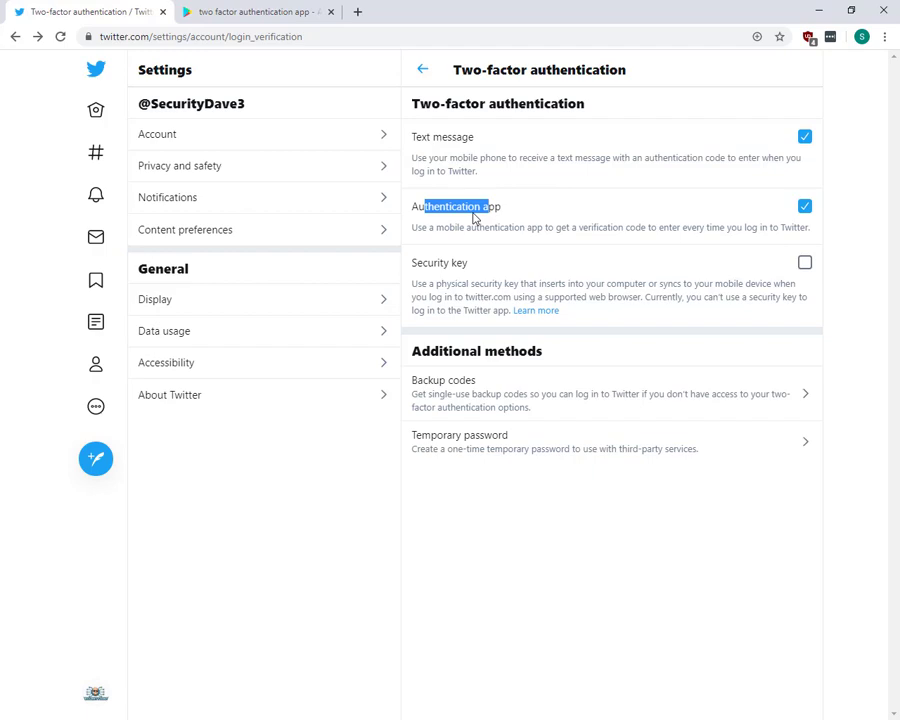
pyautogui.moveTo(422, 137); pyautogui.dragTo(464, 143)
pyautogui.click(464, 153)
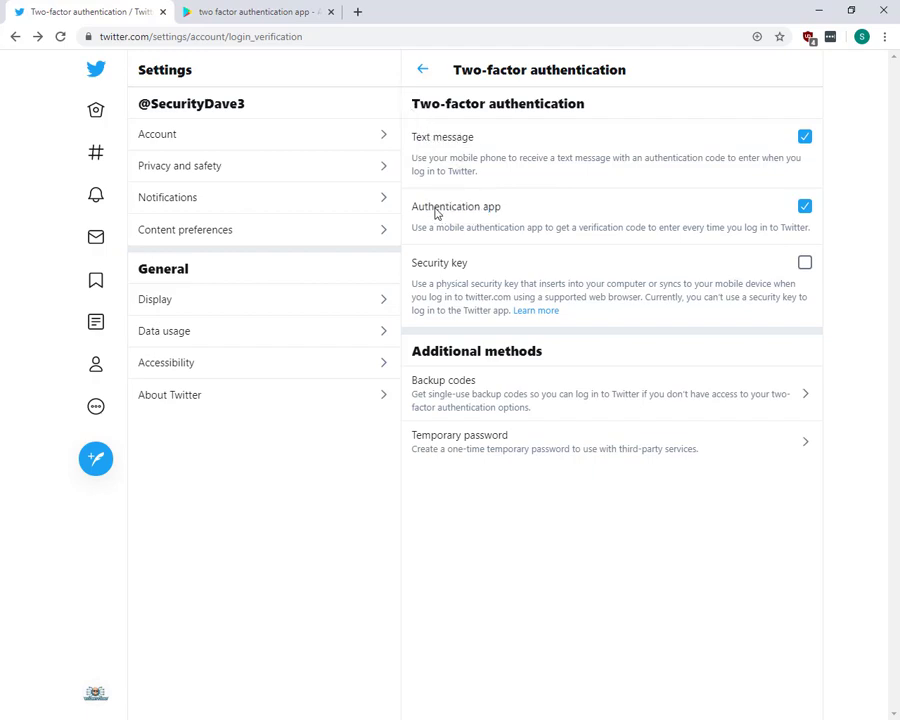
pyautogui.moveTo(435, 213); pyautogui.dragTo(506, 219)
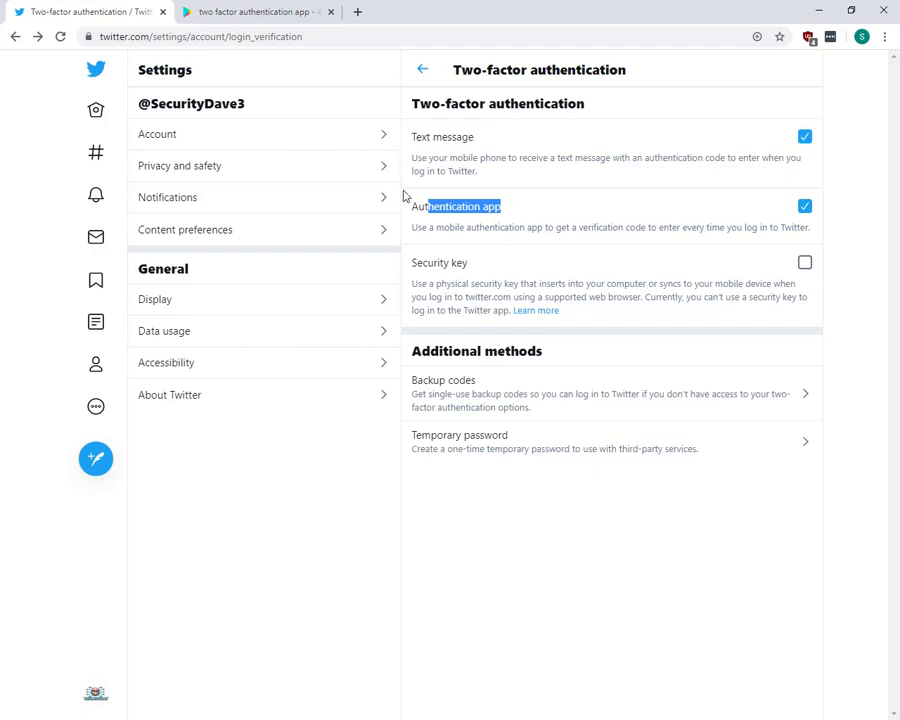
# - Log out of the account from the profile menu and confirm the logout
pyautogui.click(96, 416)
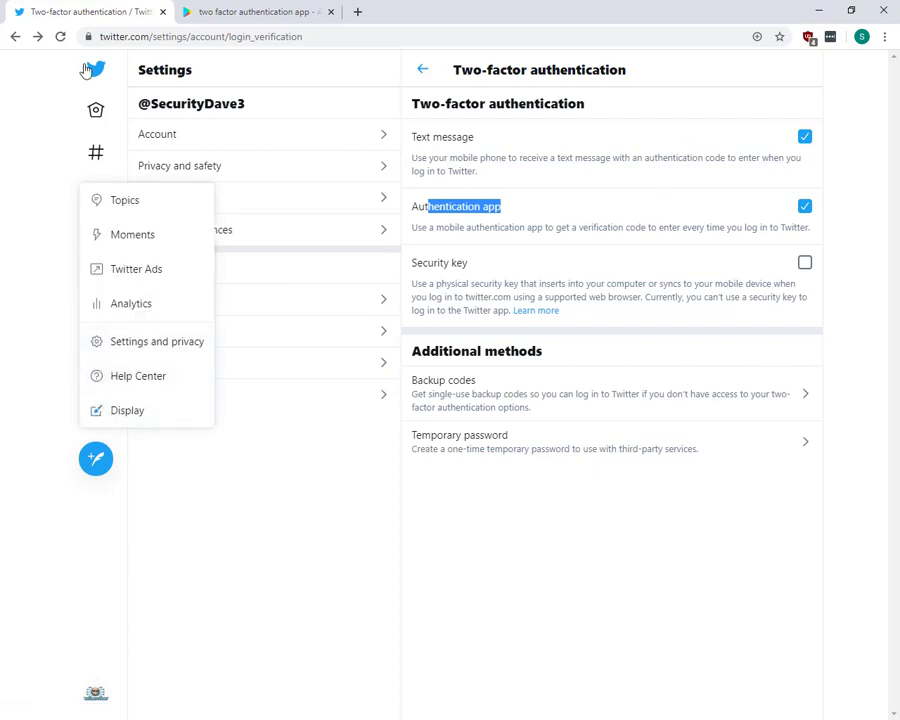
pyautogui.click(15, 151)
pyautogui.click(94, 690)
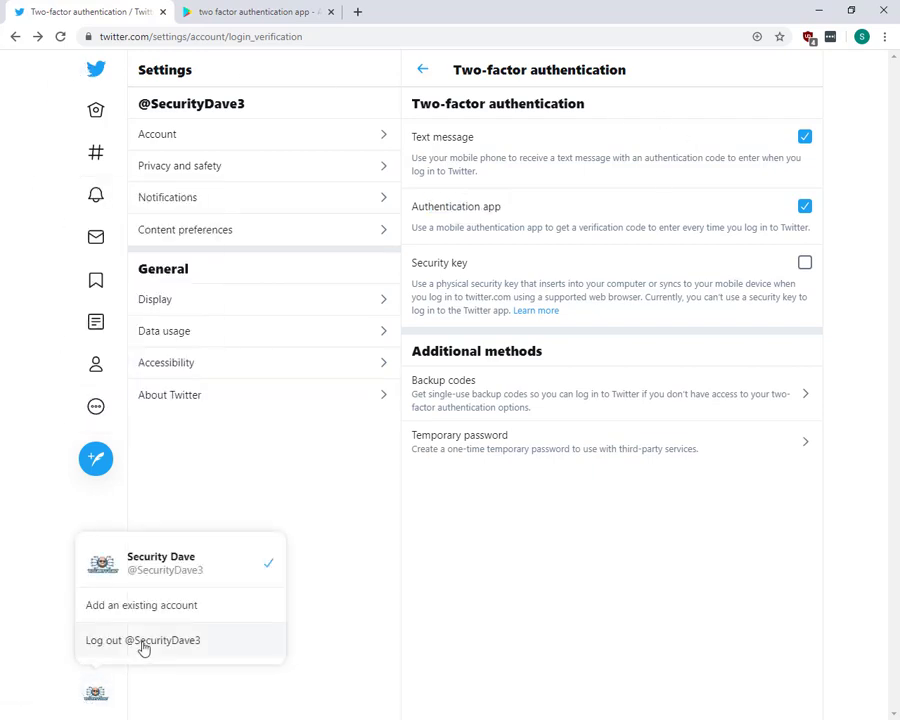
pyautogui.click(145, 644)
pyautogui.click(486, 444)
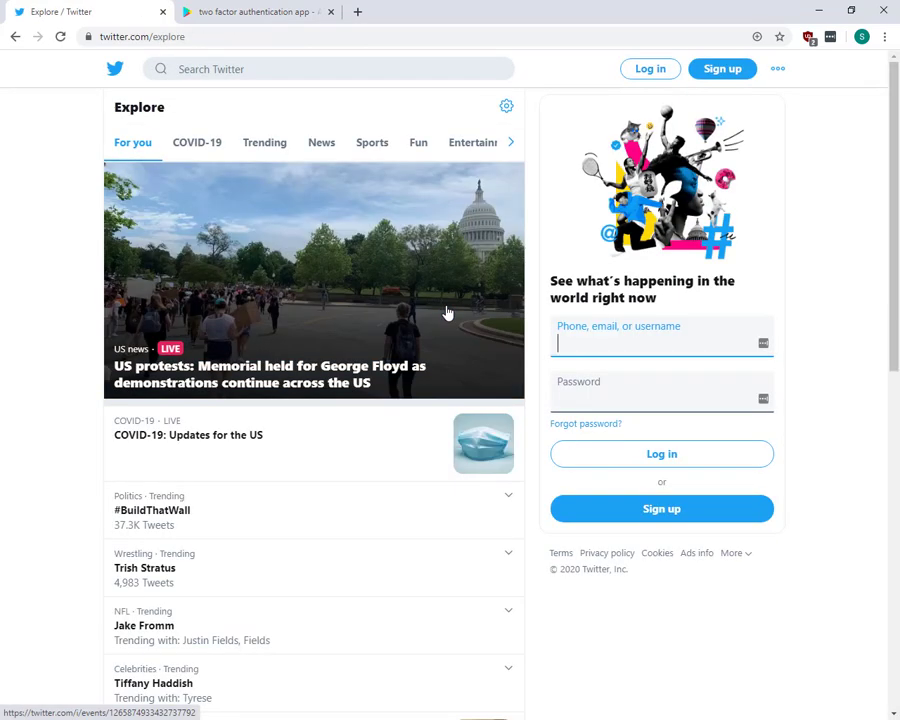
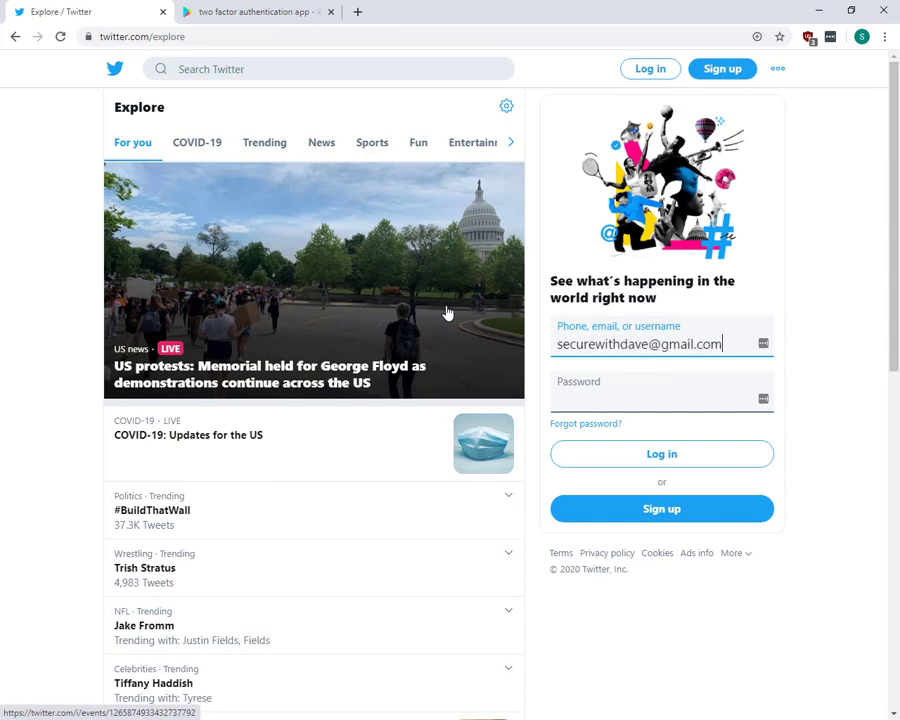
# - Sign in with the account's e-mail address and password
pyautogui.press('Tab')
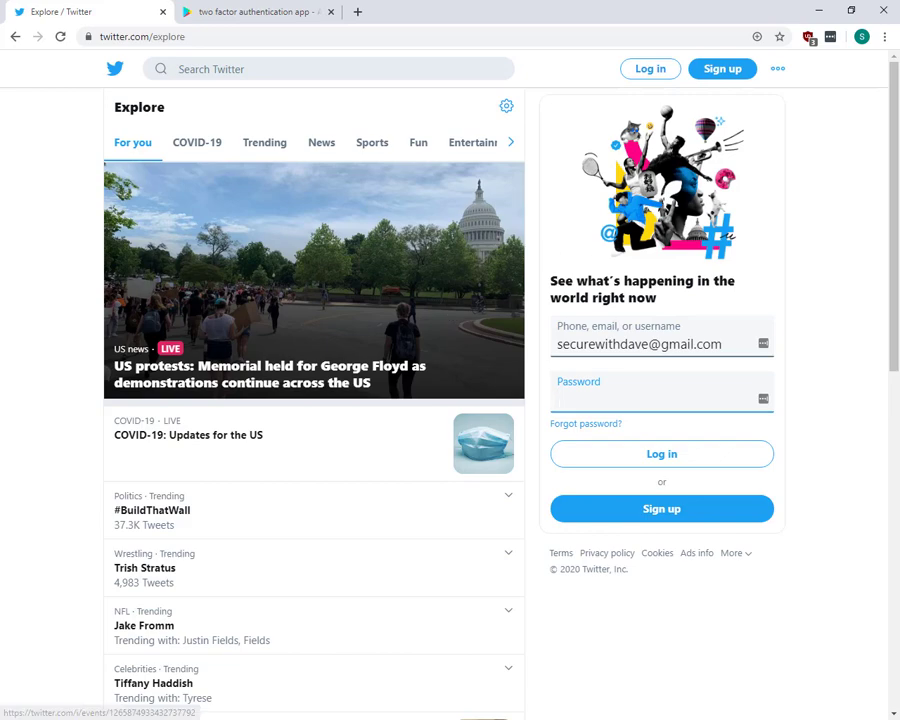
pyautogui.click(635, 400)
pyautogui.hotkey('ctrl', 'v')
pyautogui.click(641, 458)
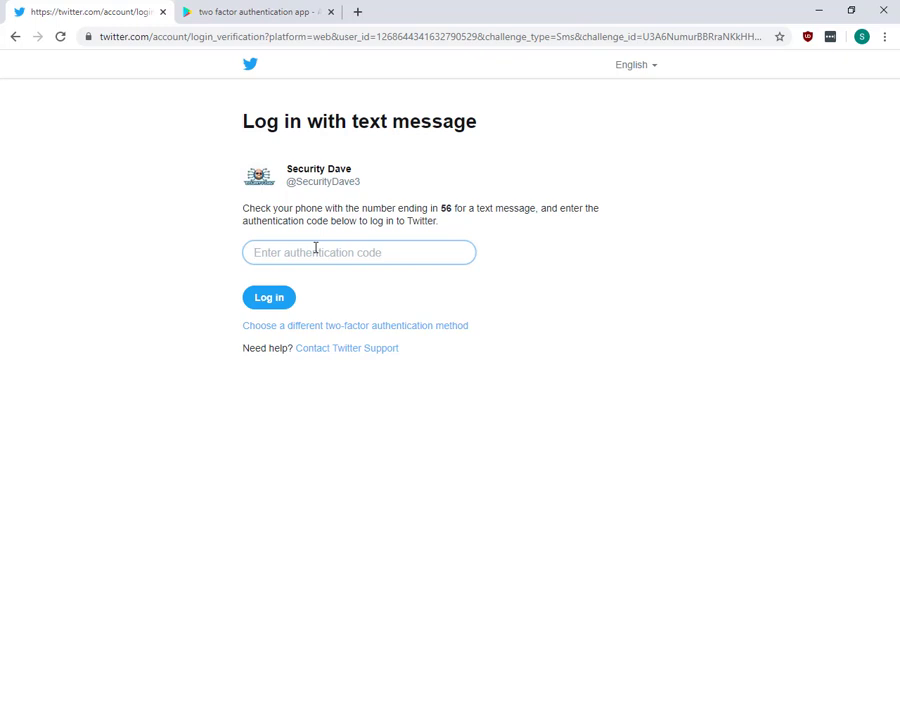
# - Switch the login verification to Authentication app and submit the app's code
pyautogui.click(338, 326)
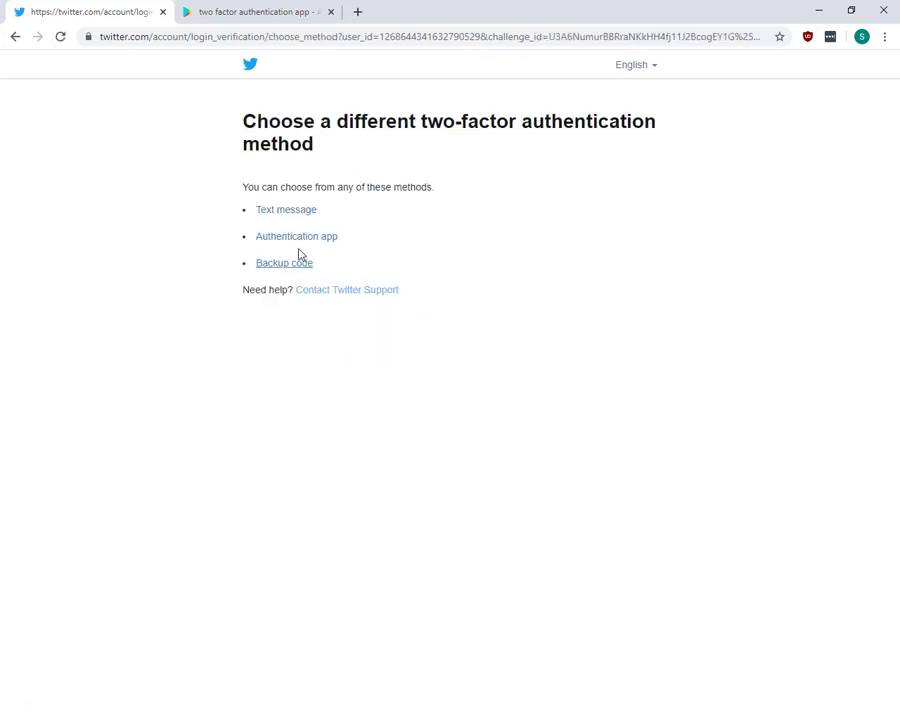
pyautogui.click(276, 243)
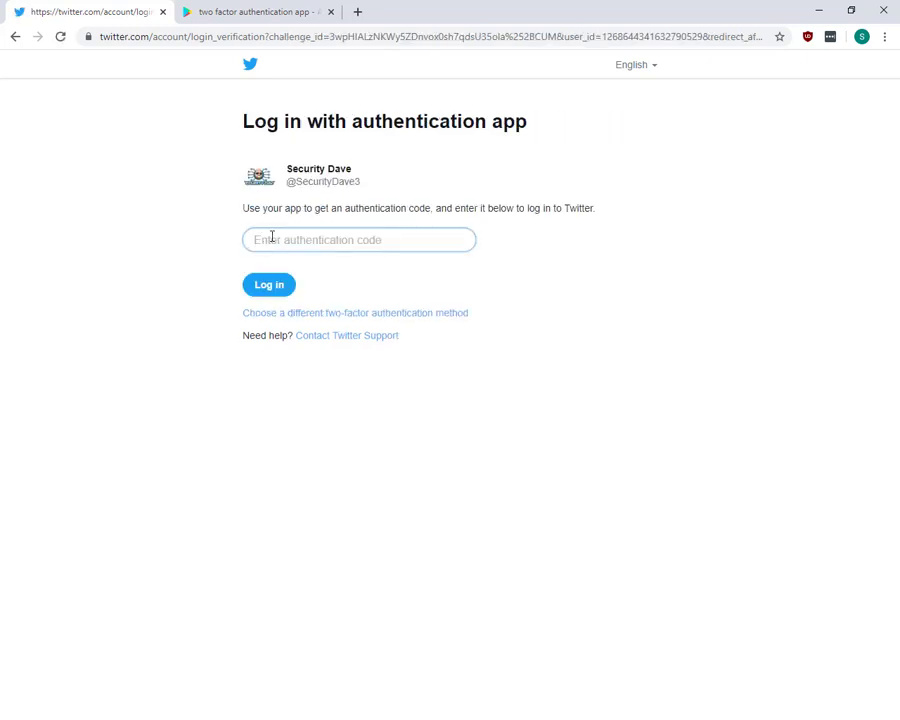
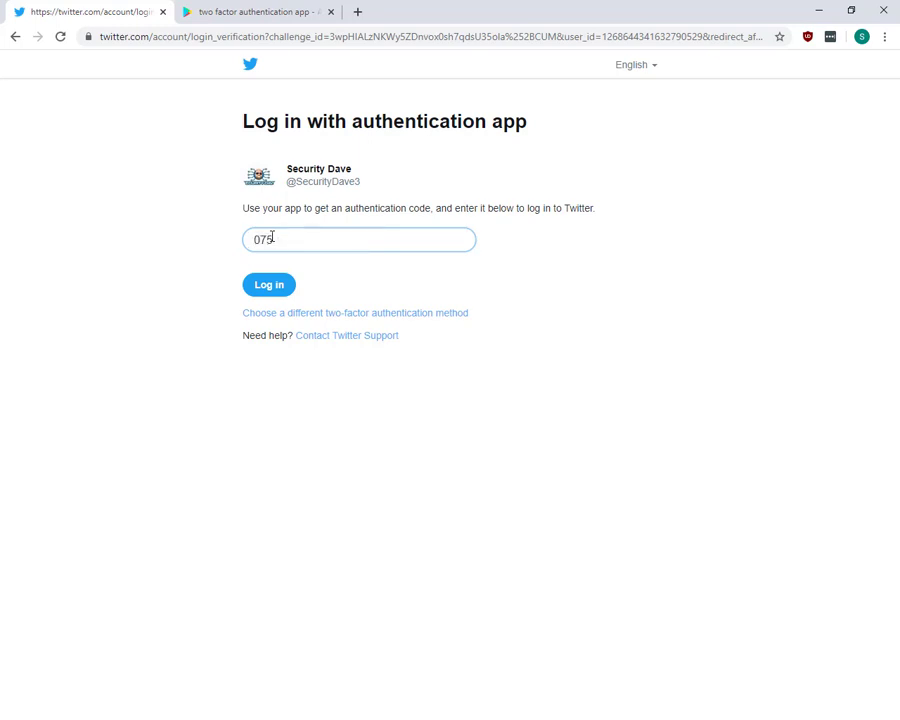
pyautogui.press('Return')
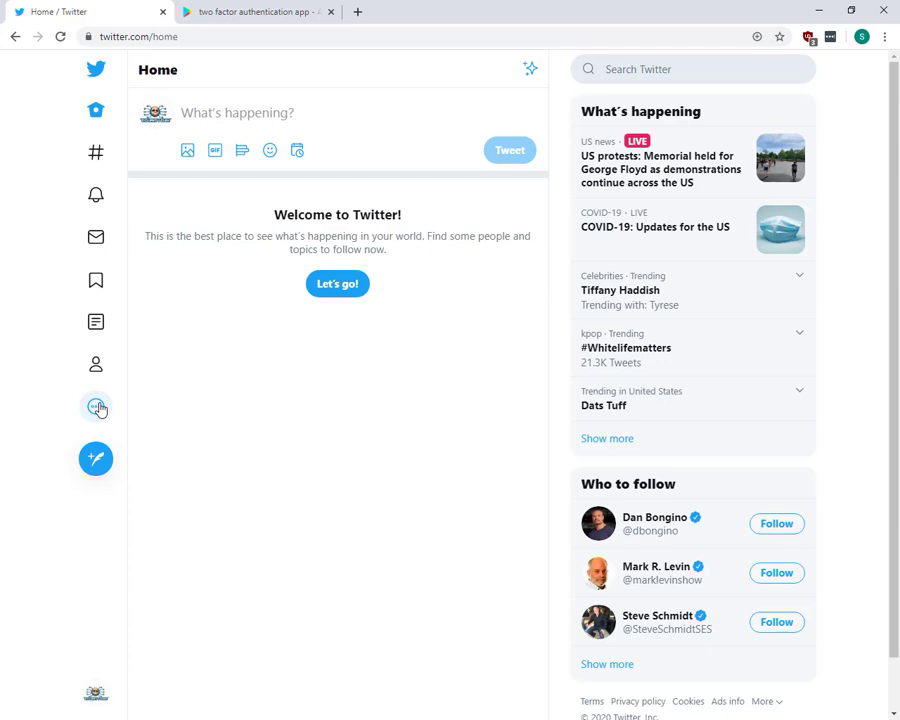
# - Navigate to Settings and privacy > Account > Security
pyautogui.click(98, 408)
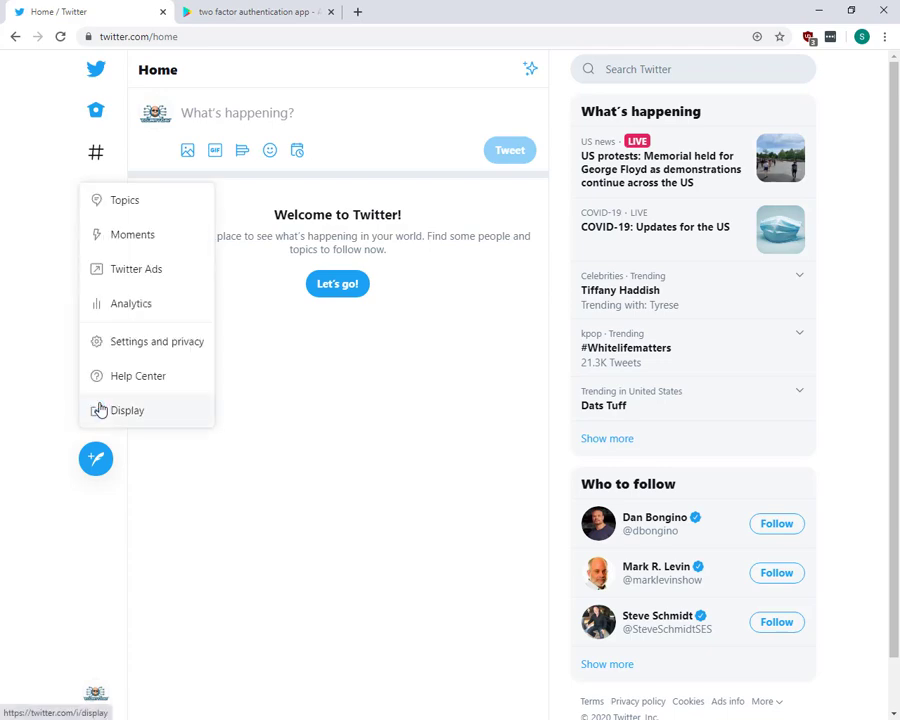
pyautogui.click(152, 349)
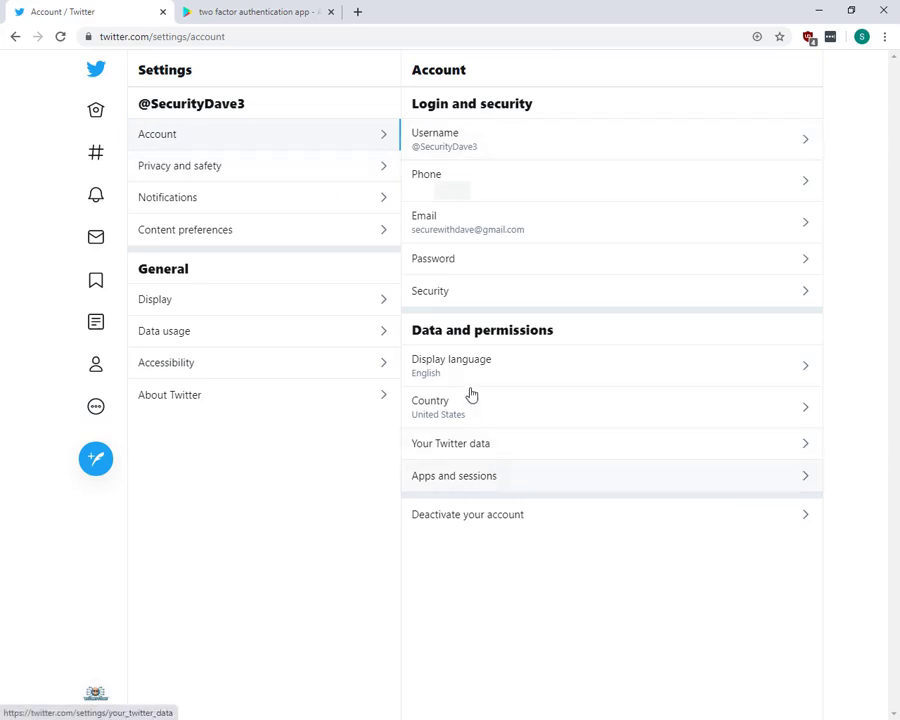
pyautogui.click(464, 297)
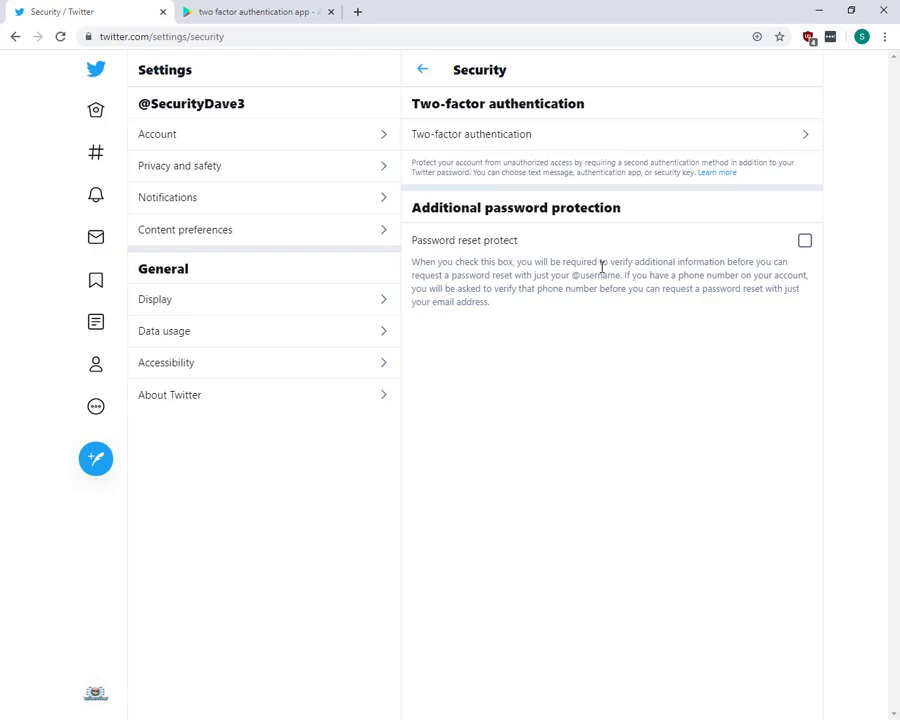
# - Turn on Password reset protect and confirm the change with the account password
pyautogui.click(803, 243)
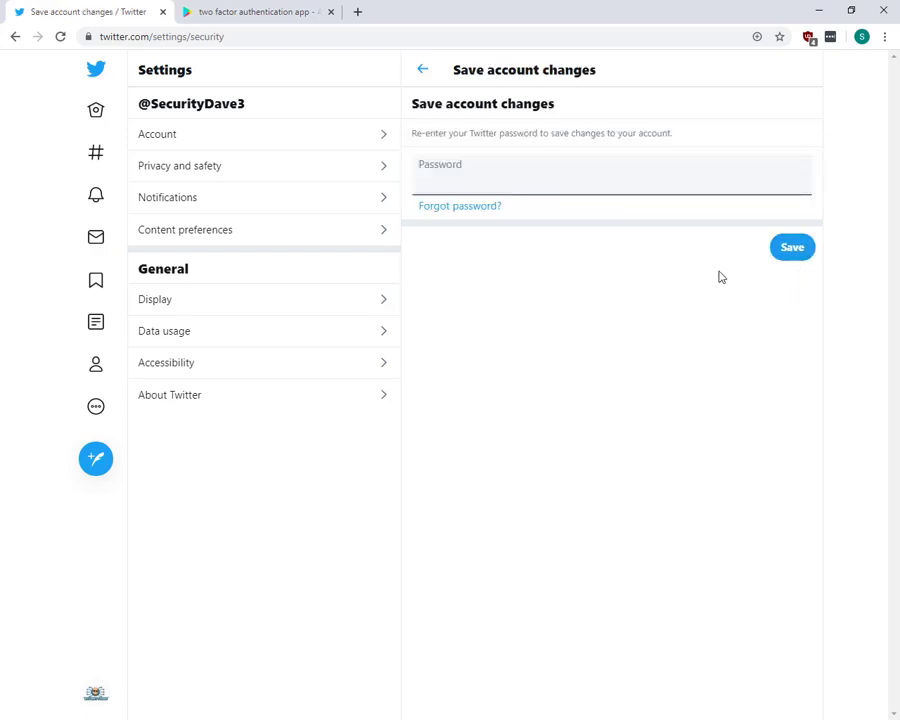
pyautogui.click(503, 188)
pyautogui.hotkey('alt', 'Tab')
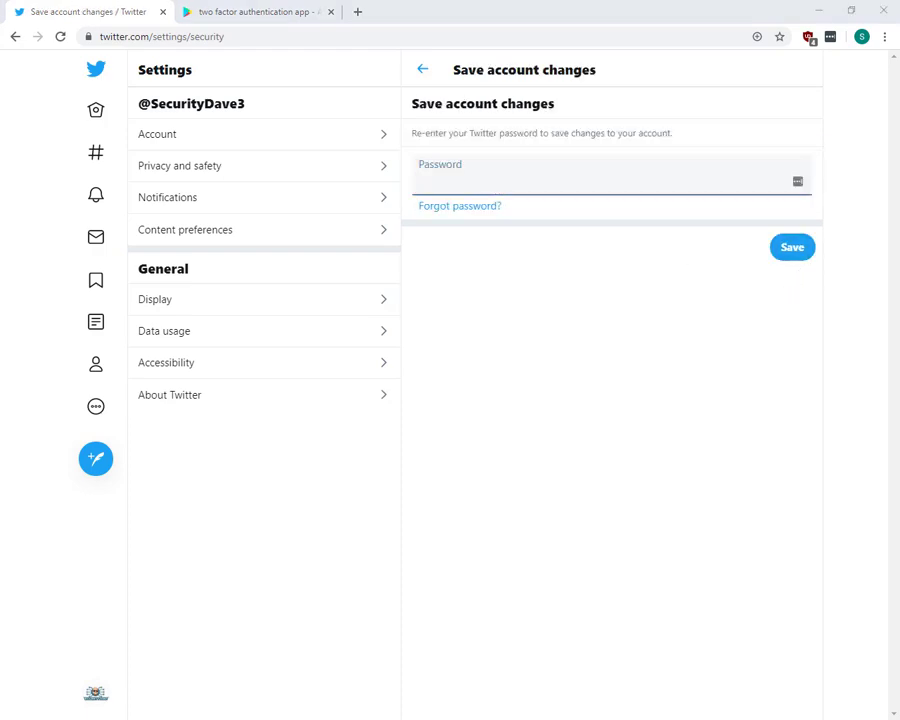
pyautogui.click(468, 187)
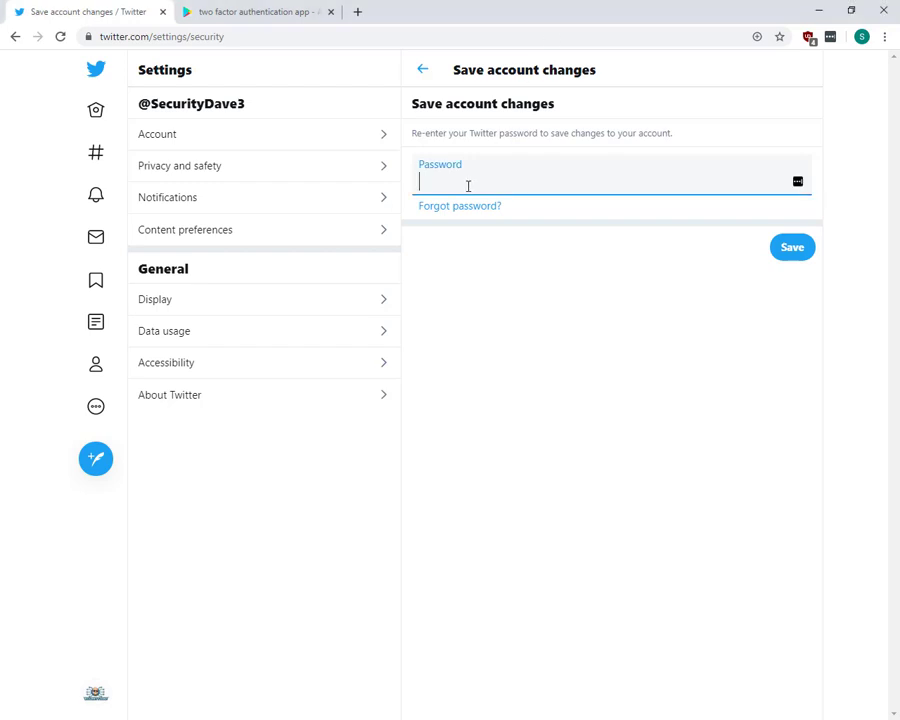
pyautogui.hotkey('ctrl', 'v')
pyautogui.click(794, 252)
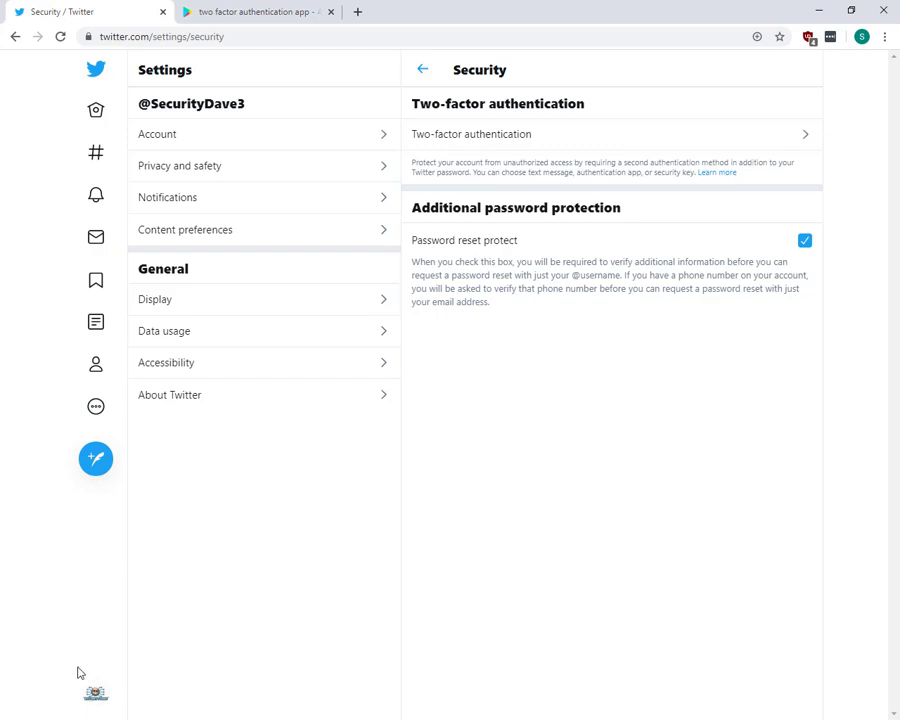
pyautogui.click(95, 693)
# - Log out, then start a forgotten-password lookup, reporting no access to the e-mail address
pyautogui.click(122, 645)
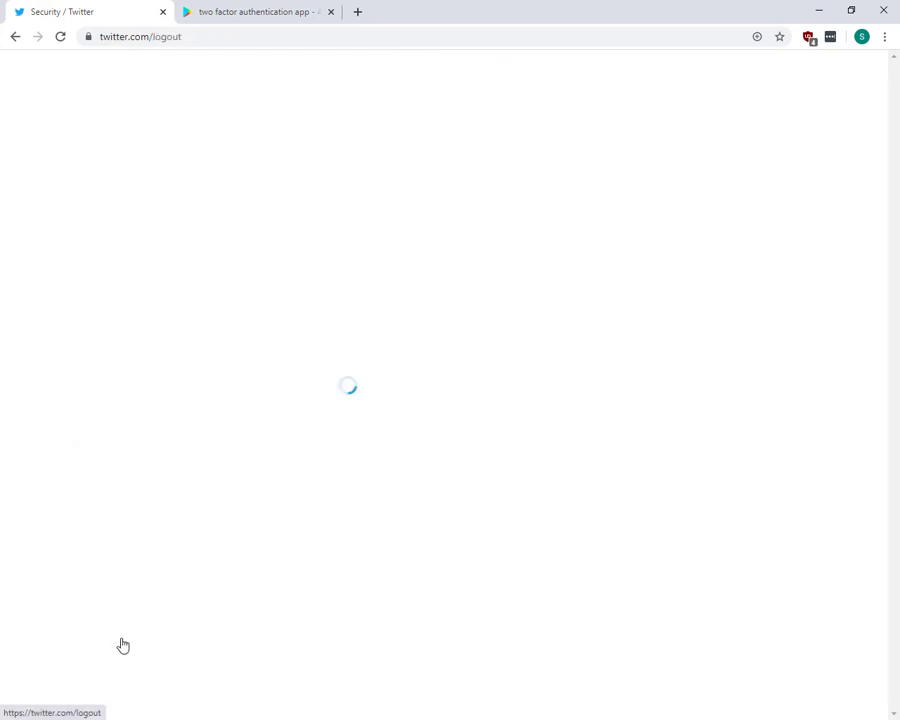
pyautogui.click(480, 444)
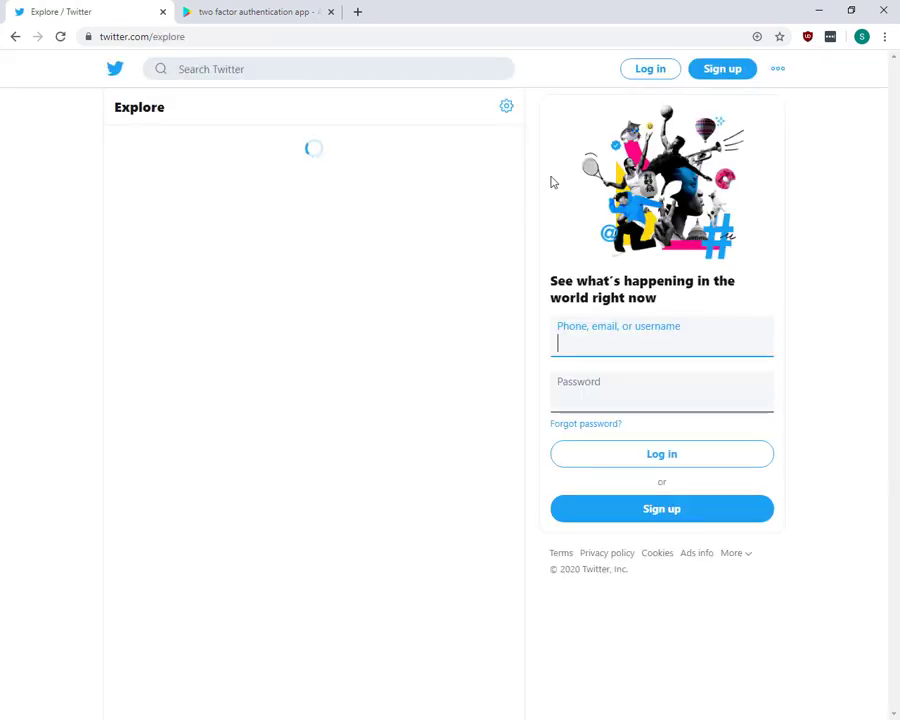
pyautogui.click(600, 426)
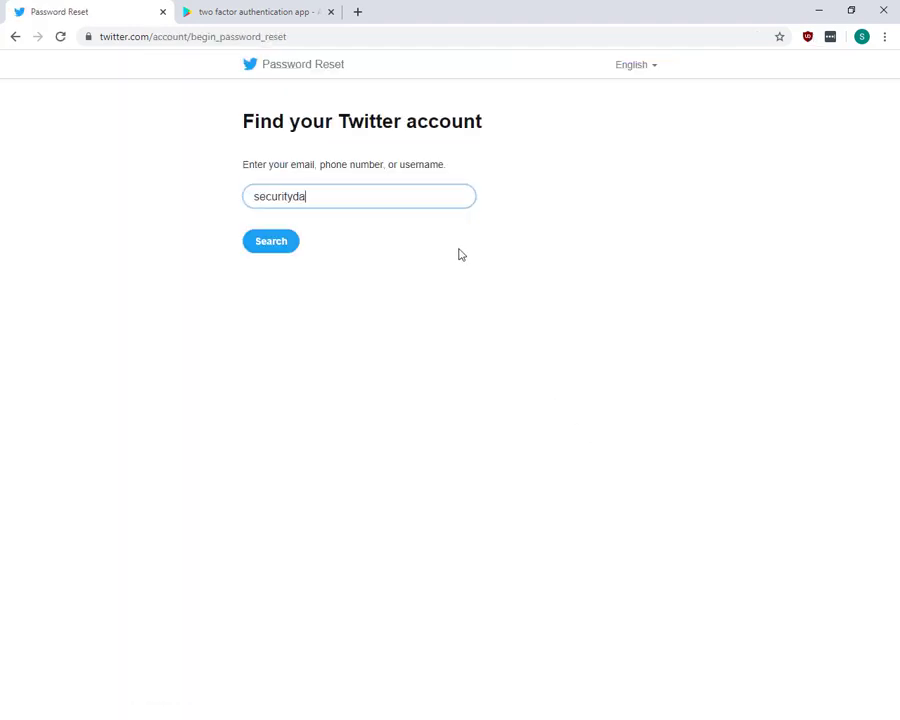
pyautogui.click(276, 248)
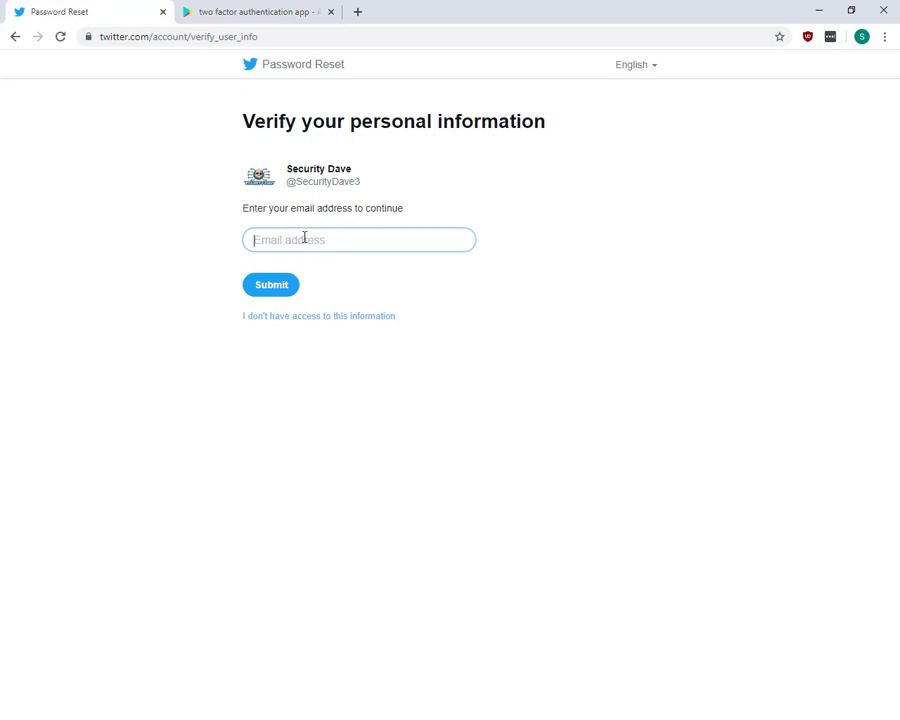
pyautogui.click(315, 317)
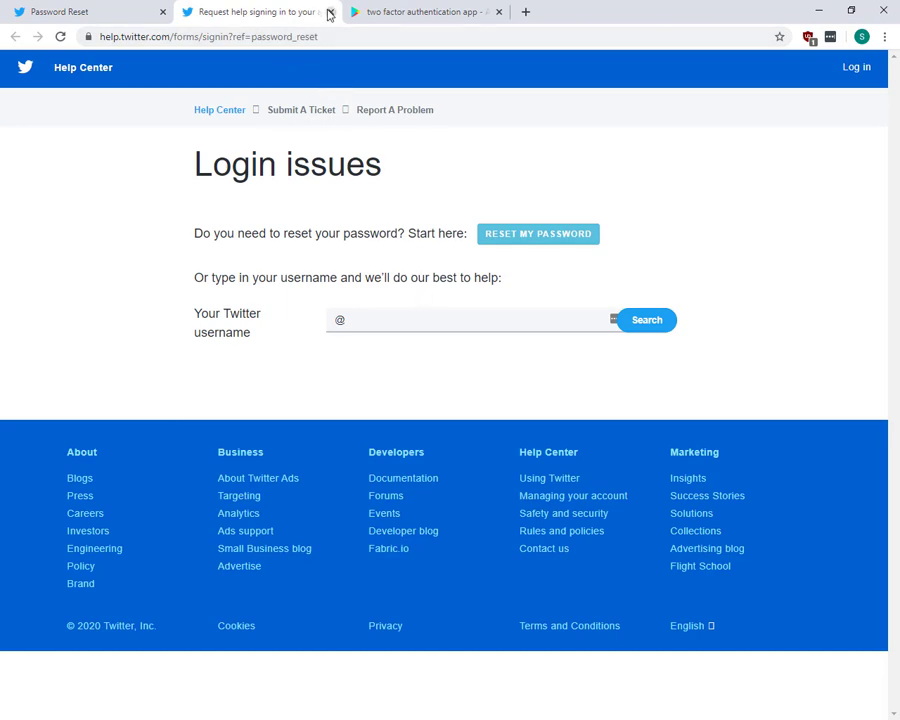
# - Close the login help page and go back to the Twitter Explore login page
pyautogui.click(330, 12)
pyautogui.click(15, 37)
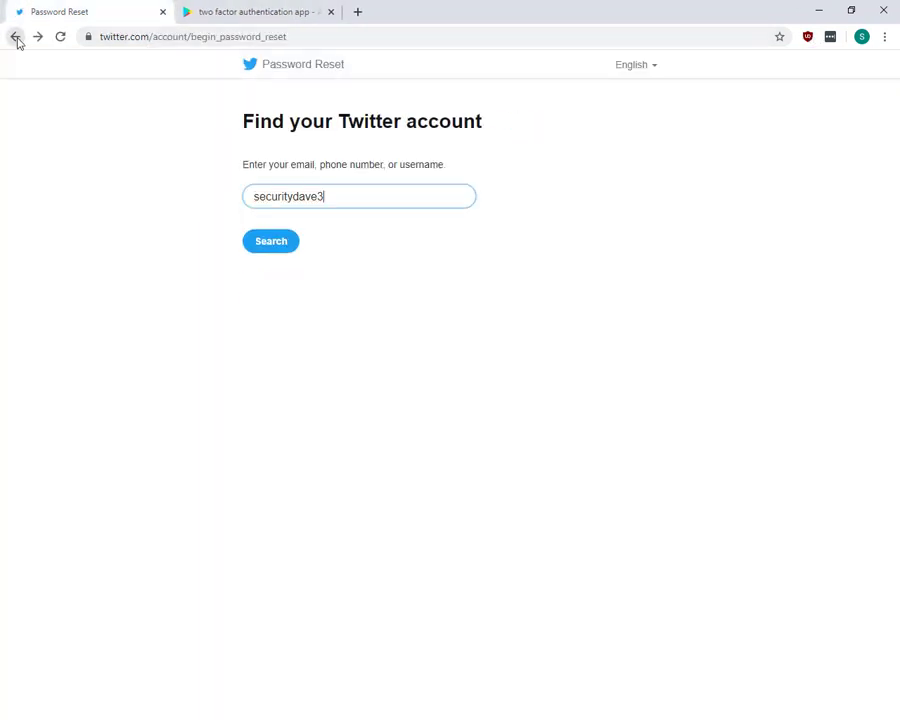
pyautogui.click(15, 37)
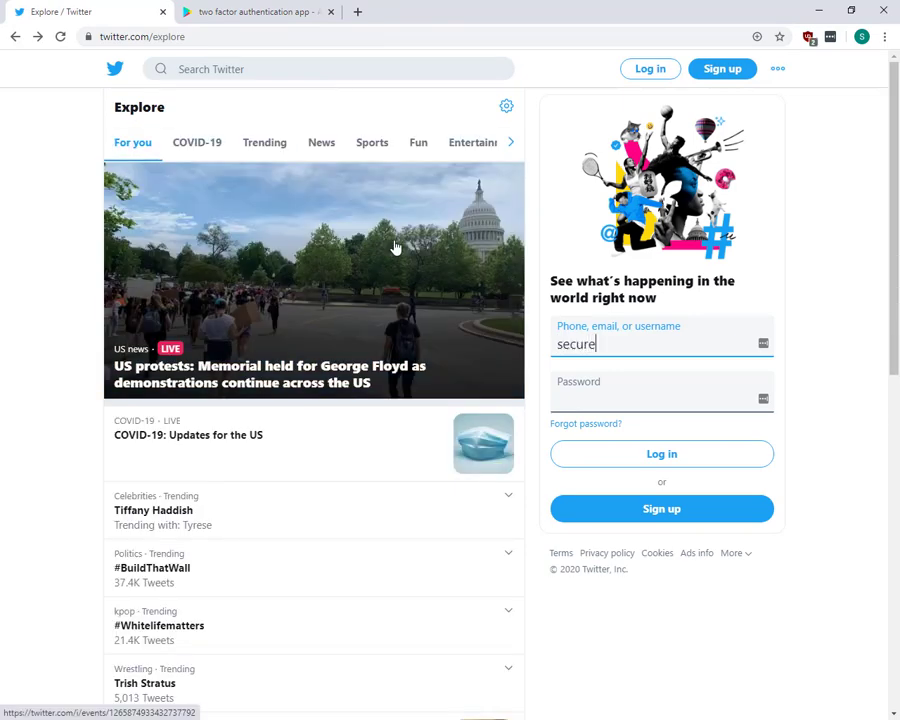
# - Log in with the account's Gmail address, password and the authenticator-app code
pyautogui.write('@gmail.com')
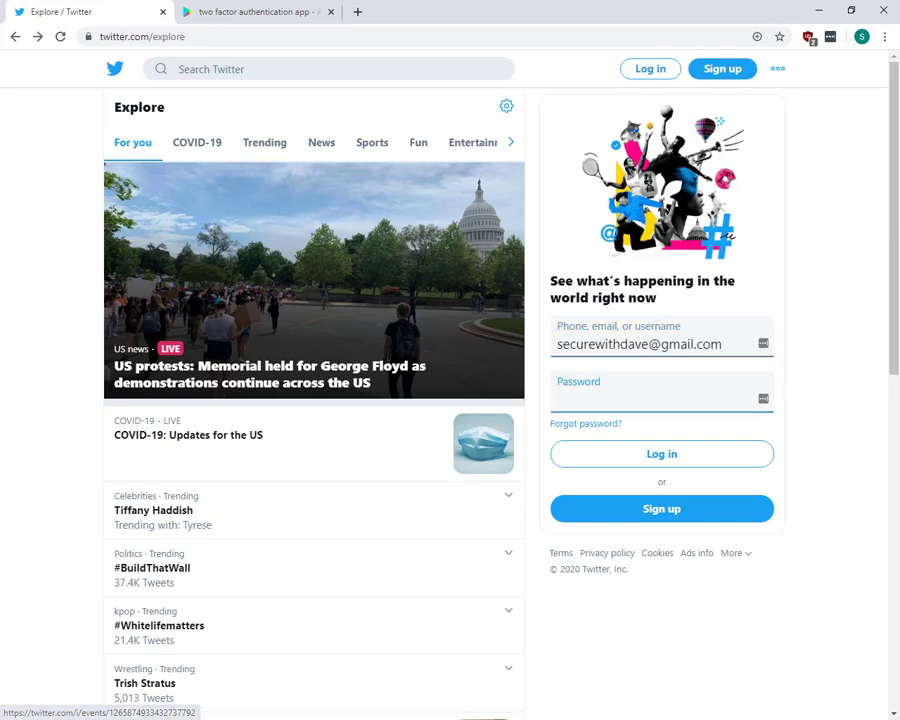
pyautogui.click(642, 380)
pyautogui.hotkey('ctrl', 'v')
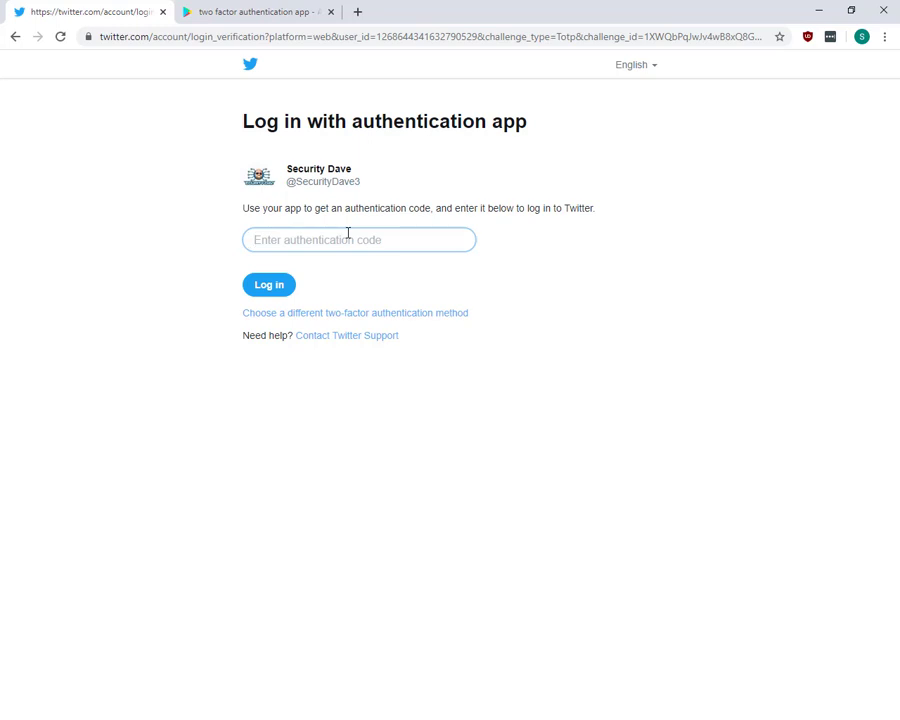
pyautogui.press('Return')
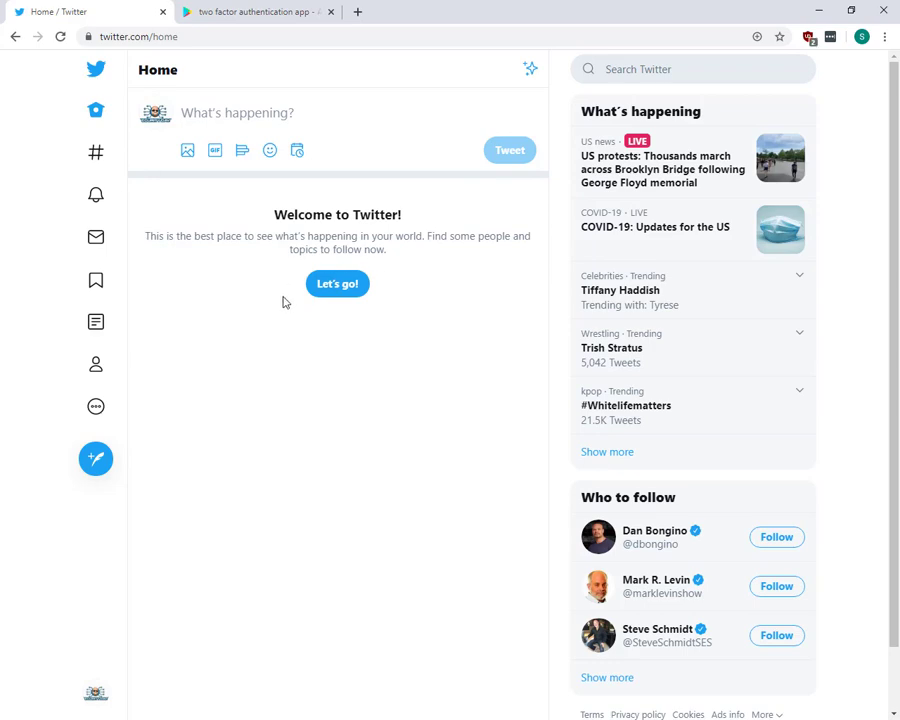
# - Open Settings and privacy > Privacy and safety > Location information to check Tweet location is off
pyautogui.click(100, 413)
pyautogui.click(153, 353)
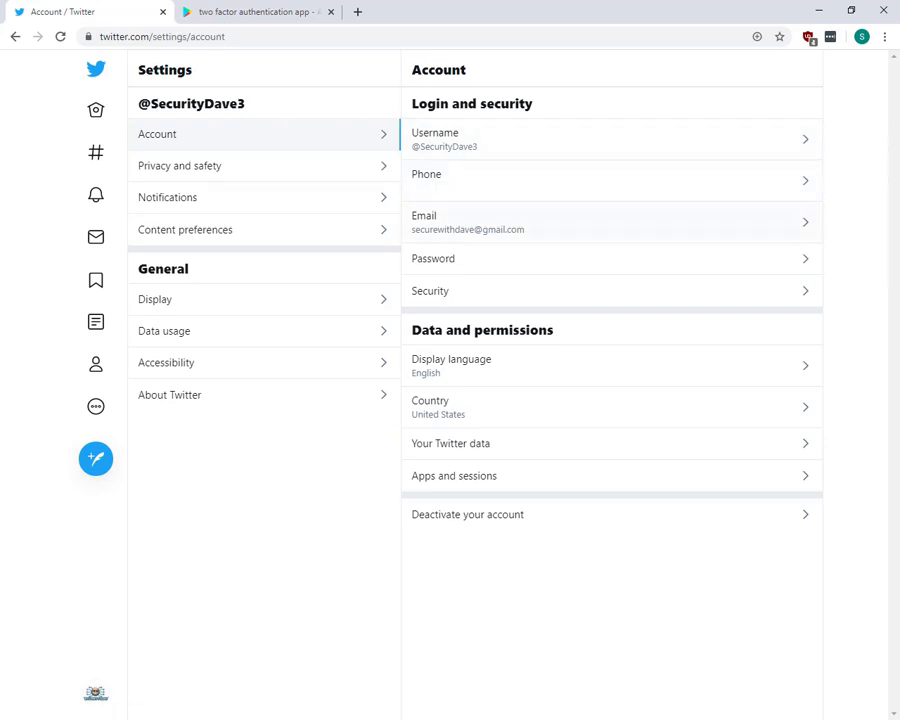
pyautogui.click(200, 172)
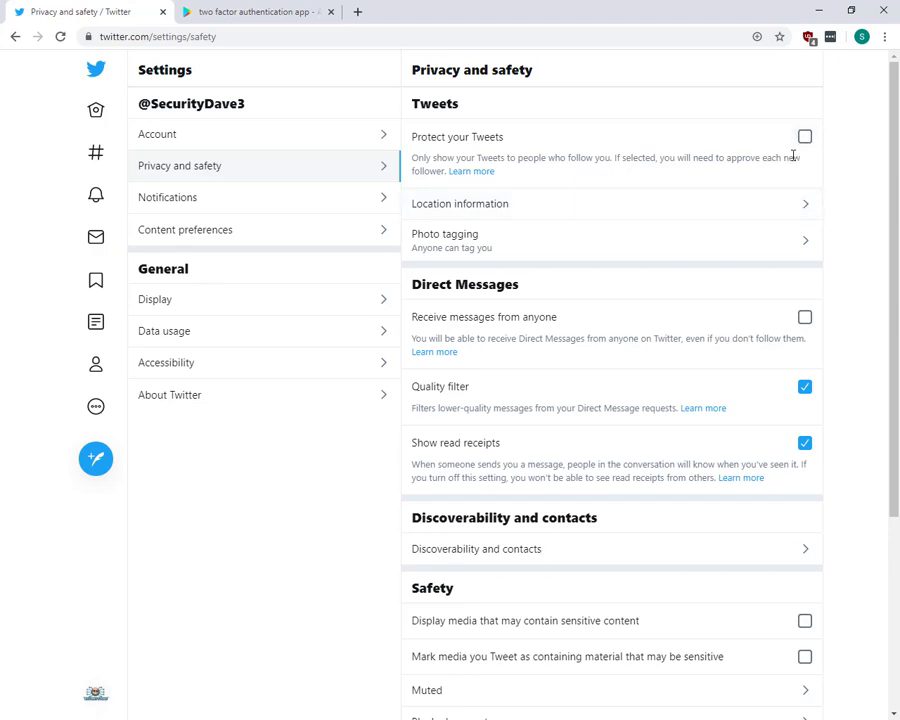
pyautogui.click(802, 206)
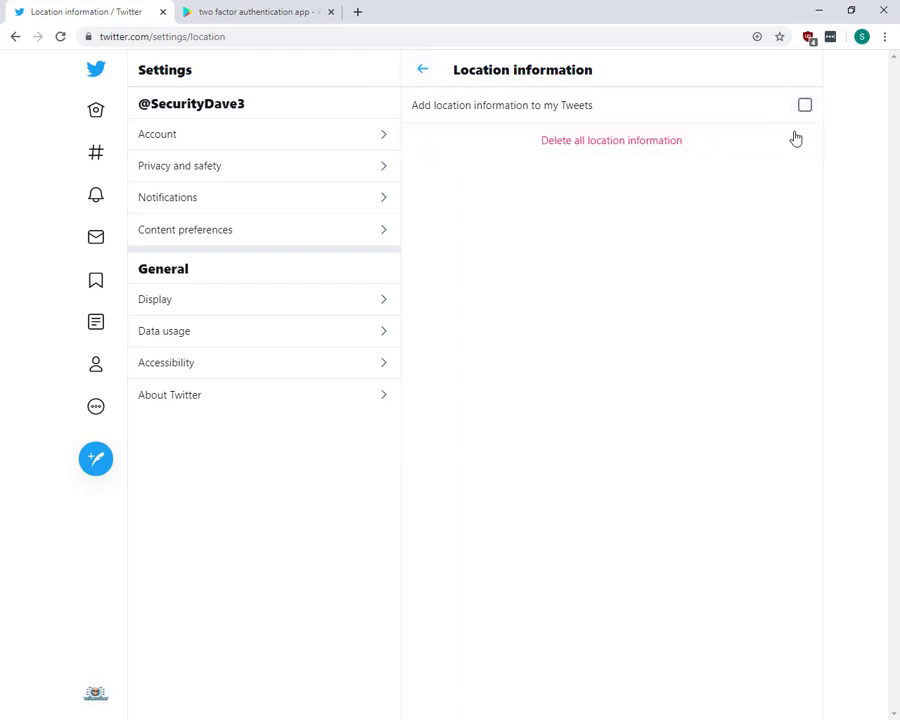
# - Switch the Photo tagging toggle off and return to Privacy and safety
pyautogui.click(423, 72)
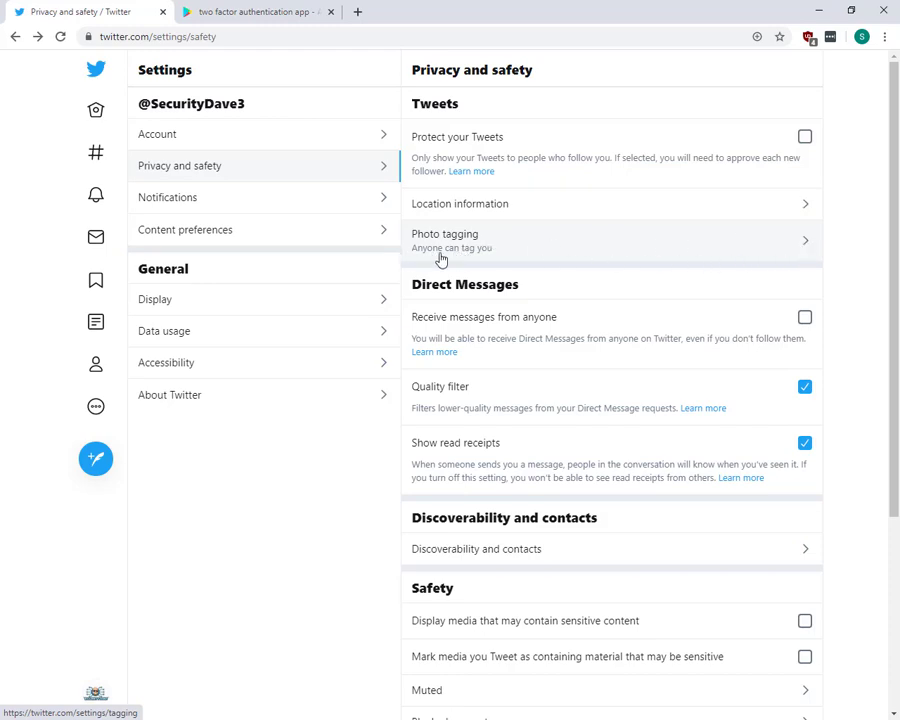
pyautogui.click(537, 249)
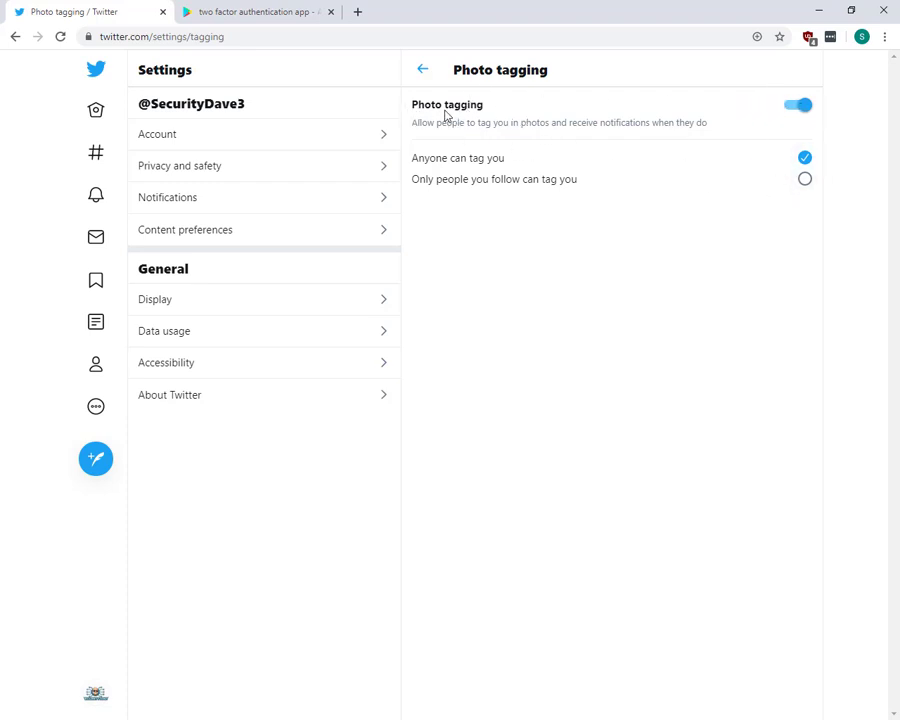
pyautogui.click(806, 181)
pyautogui.click(764, 119)
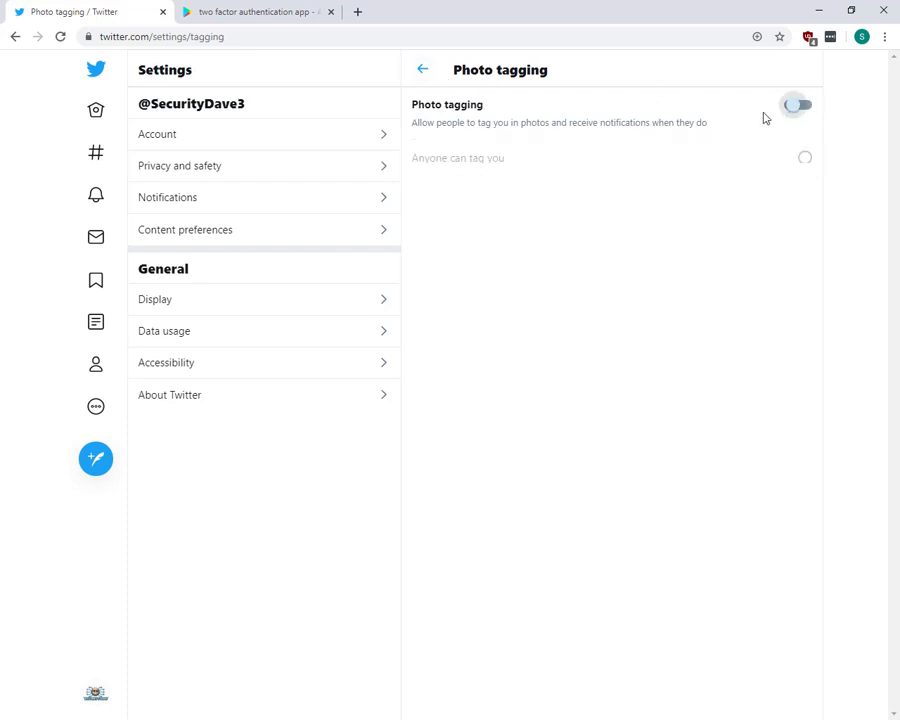
pyautogui.click(424, 74)
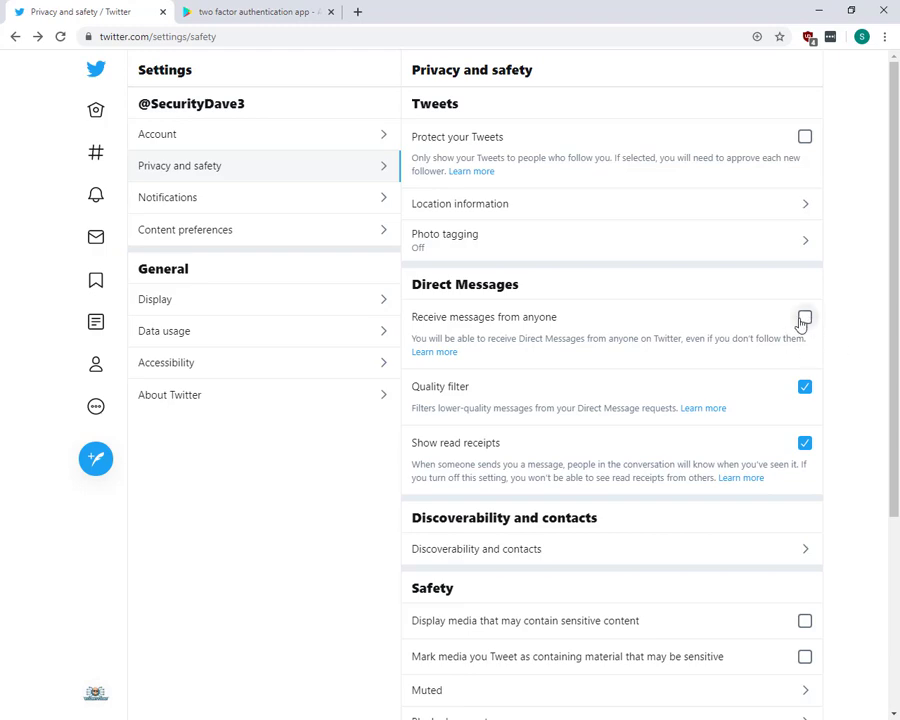
# - Check Receive messages from anyone and uncheck Show read receipts under Direct Messages
pyautogui.click(808, 323)
pyautogui.click(805, 447)
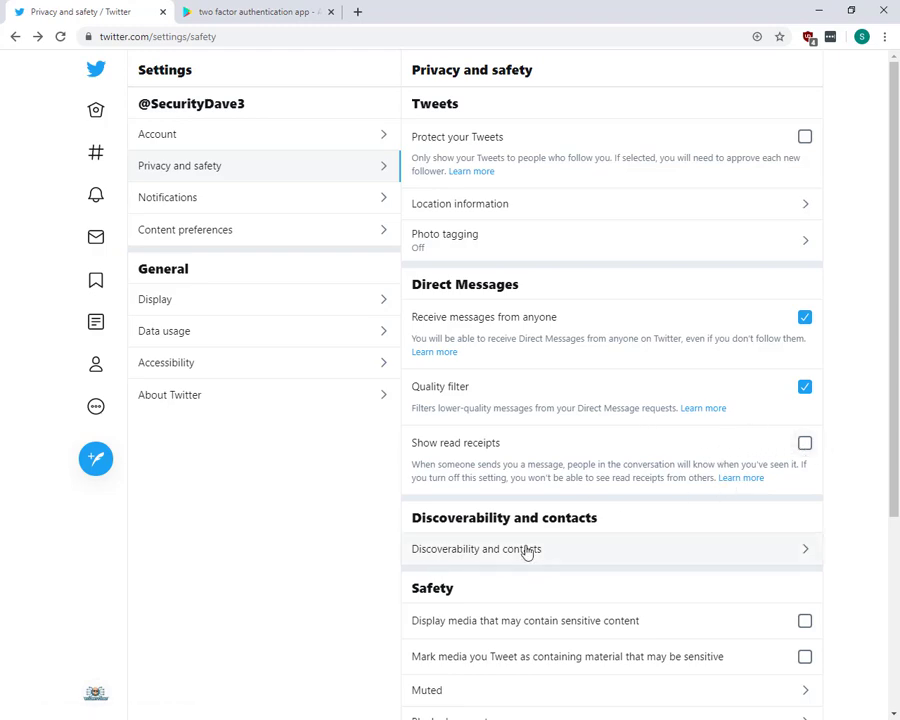
pyautogui.scroll(-3, 524, 549)
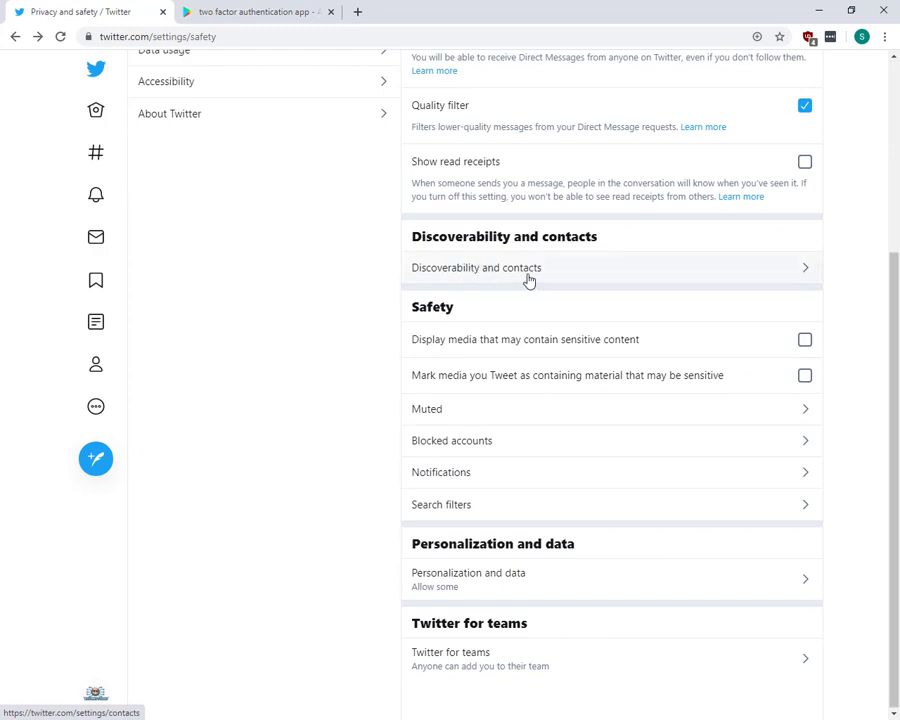
# - Review Discoverability and contacts, then go back and open the Muted settings
pyautogui.click(529, 281)
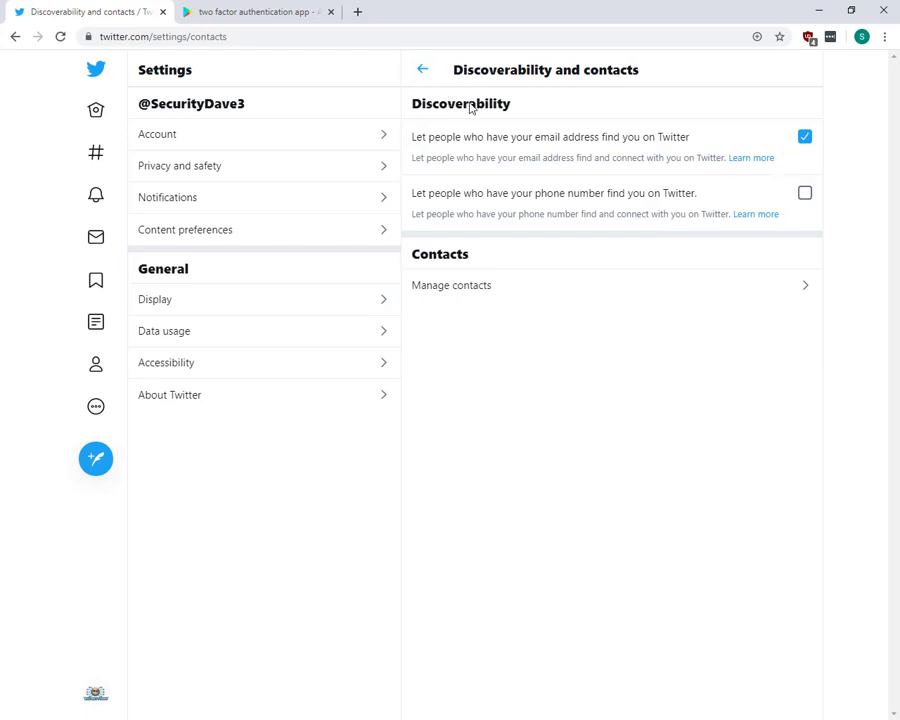
pyautogui.click(422, 72)
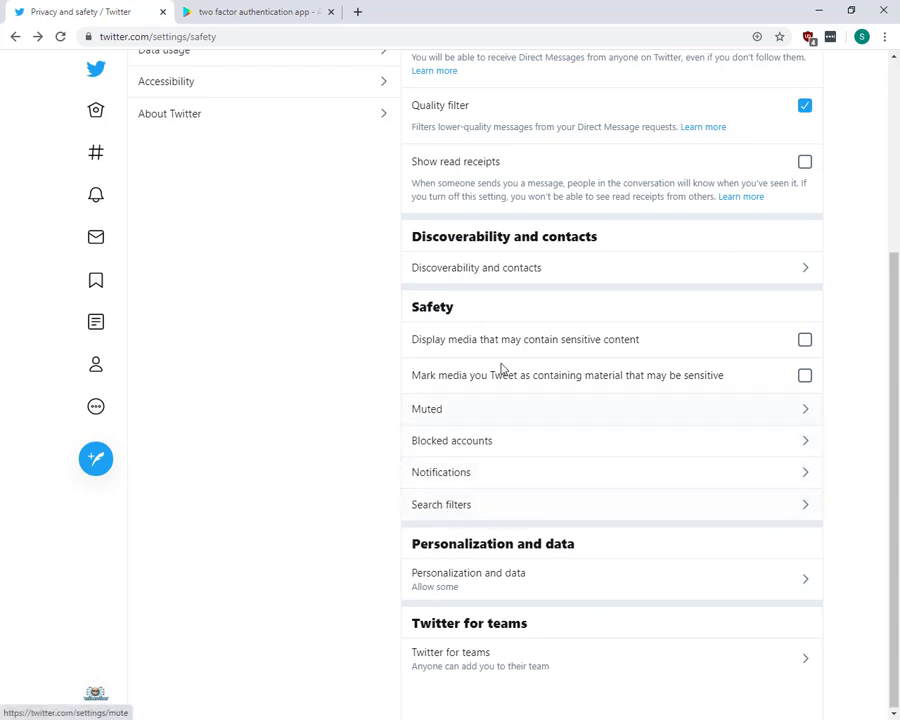
pyautogui.click(449, 420)
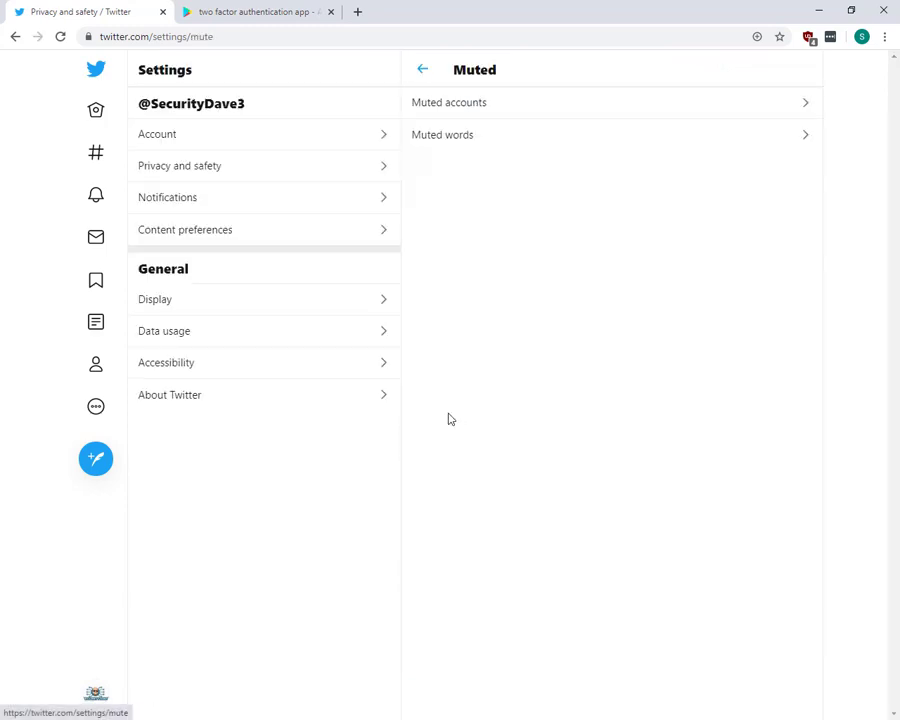
# - Check the empty Muted words list, dismiss its introduction, and back out to Privacy and safety
pyautogui.click(446, 137)
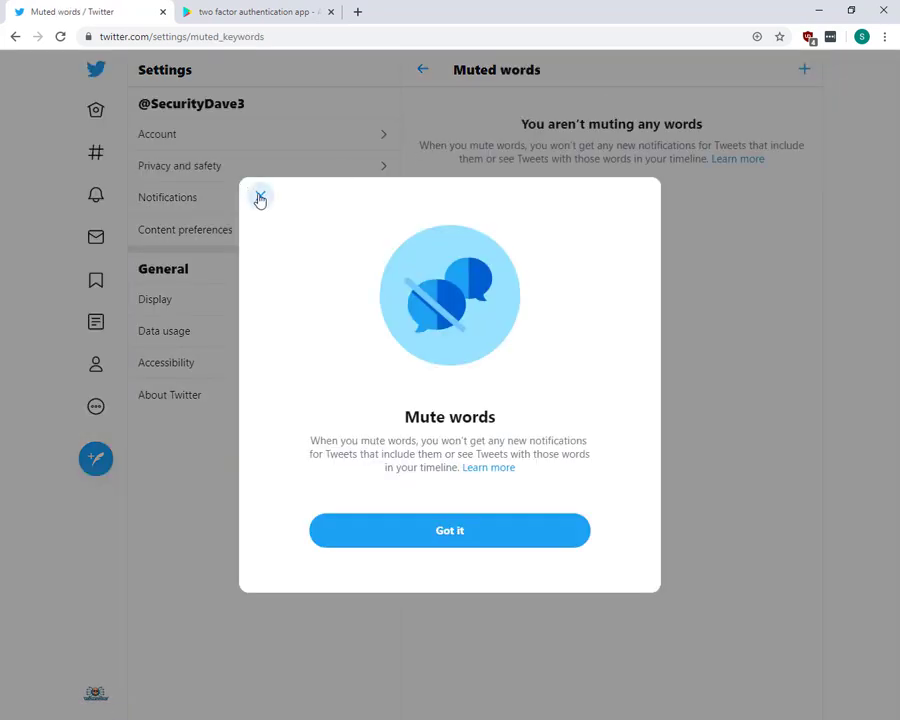
pyautogui.click(260, 197)
pyautogui.click(425, 71)
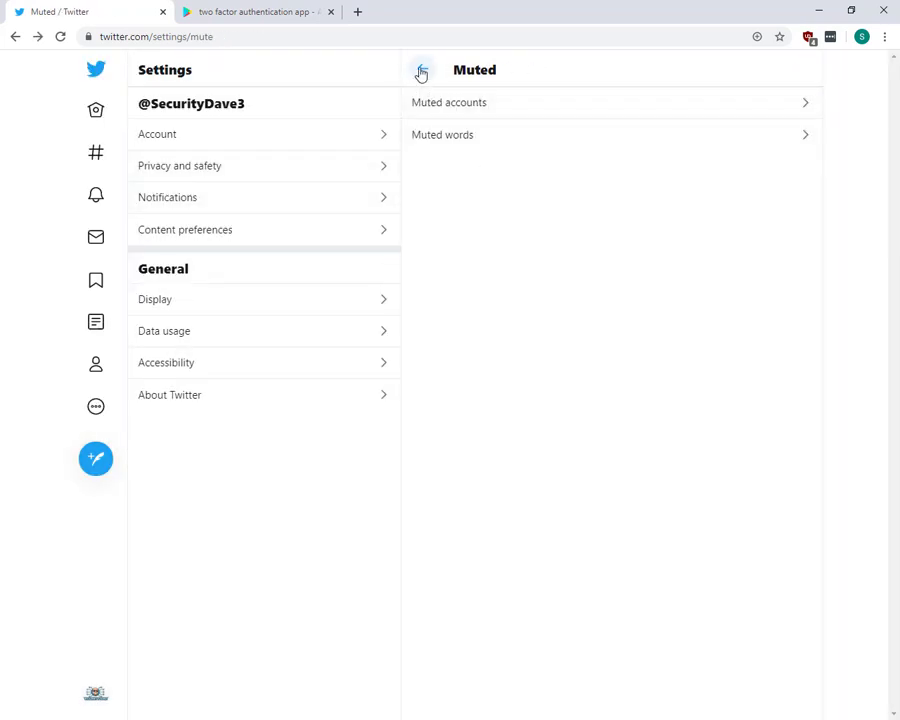
pyautogui.click(421, 71)
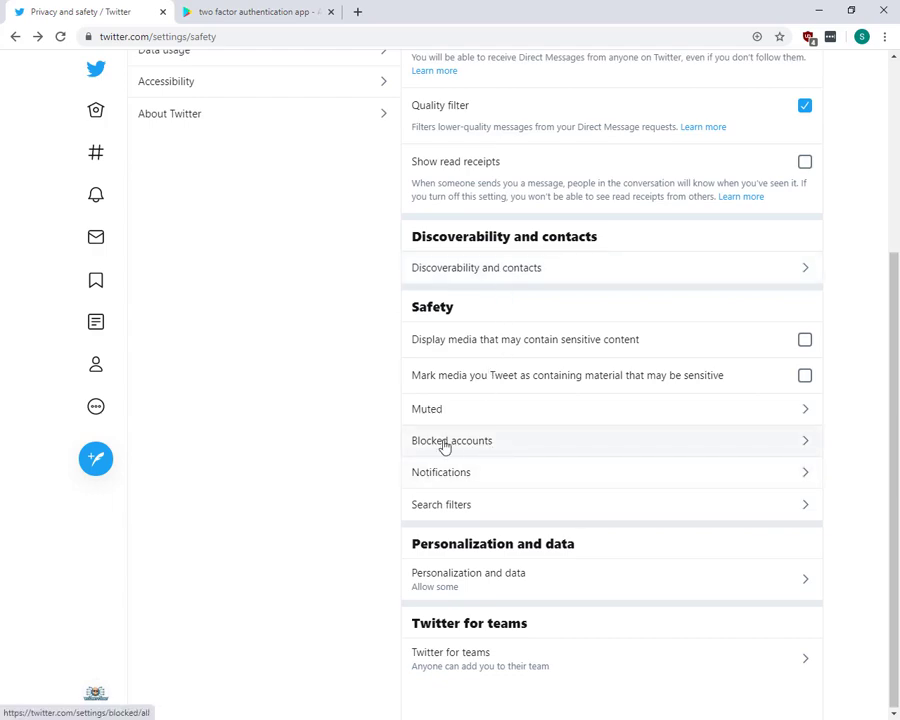
# - Review Notifications > SMS notifications, then open Account settings via More > Settings and privacy
pyautogui.click(454, 476)
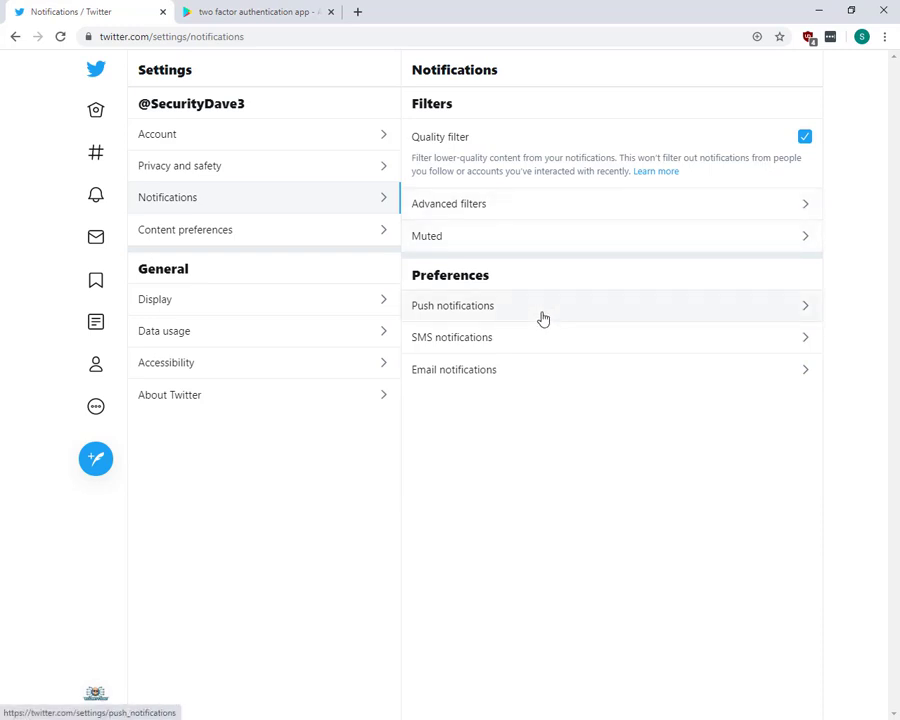
pyautogui.click(473, 341)
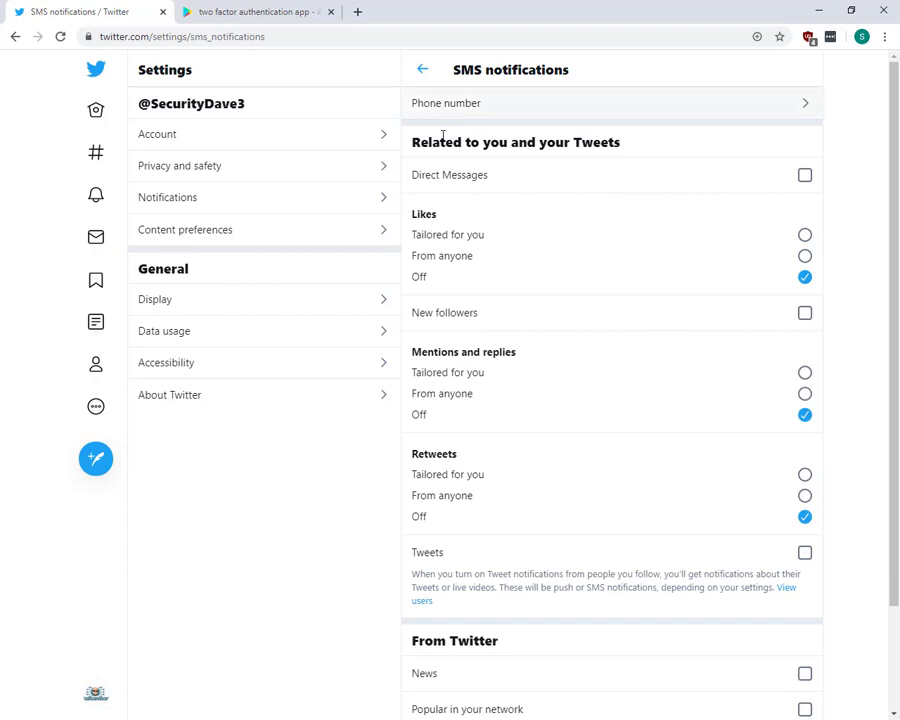
pyautogui.click(418, 72)
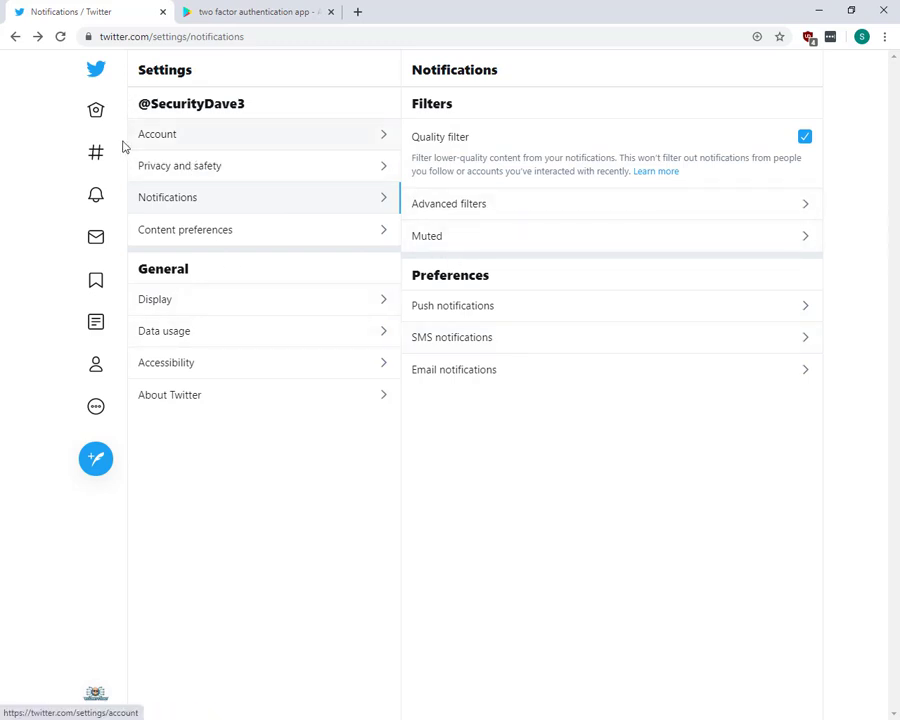
pyautogui.click(92, 407)
pyautogui.click(150, 343)
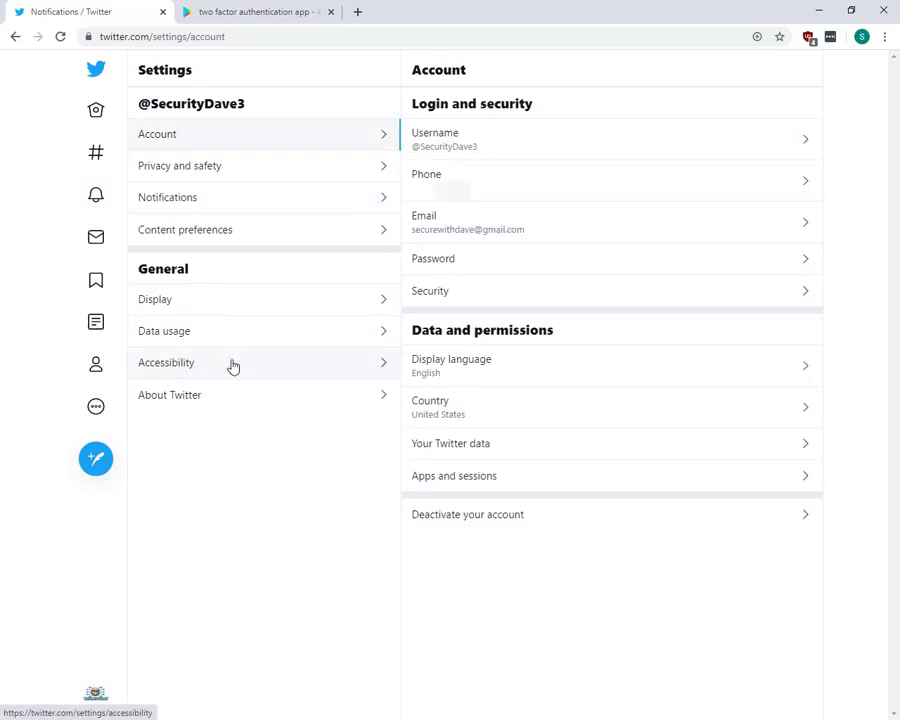